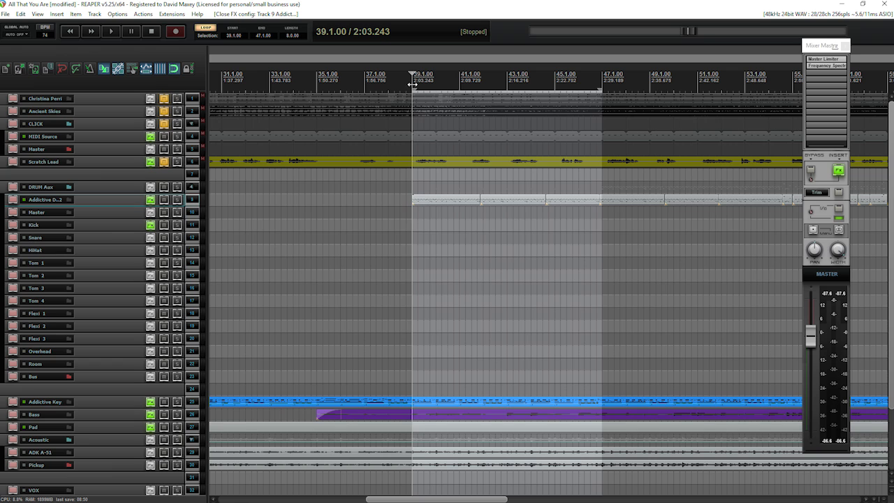
Place the edit cursor at 39.1.00, the start of the looped section.
click(424, 78)
click(408, 78)
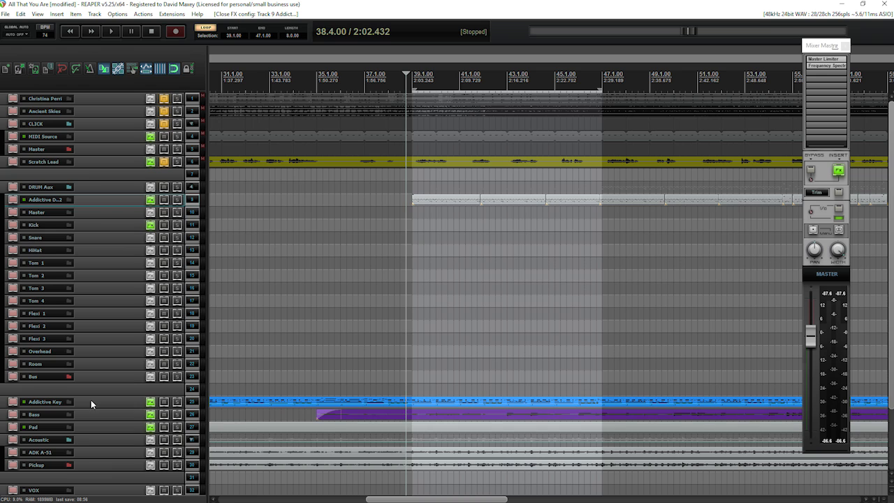
click(412, 79)
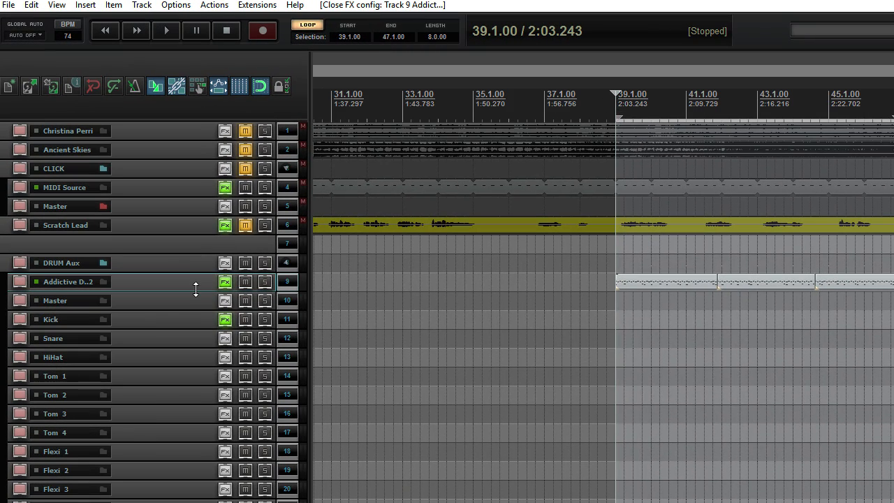
Open the Addictive Drums 2 instrument on track 9 and show its kit overview.
mouse_move(196, 289)
mouse_down()
mouse_move(175, 363)
mouse_move(172, 291)
mouse_move(180, 295)
mouse_up()
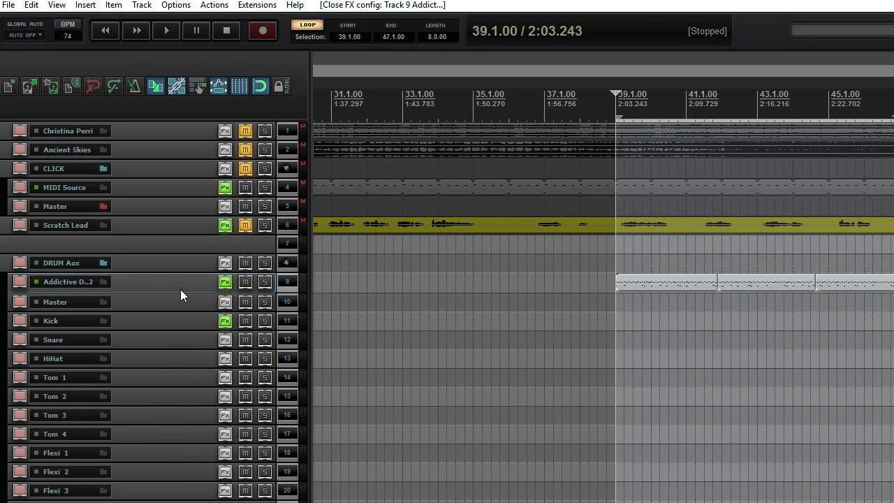
right_click(225, 281)
click(256, 351)
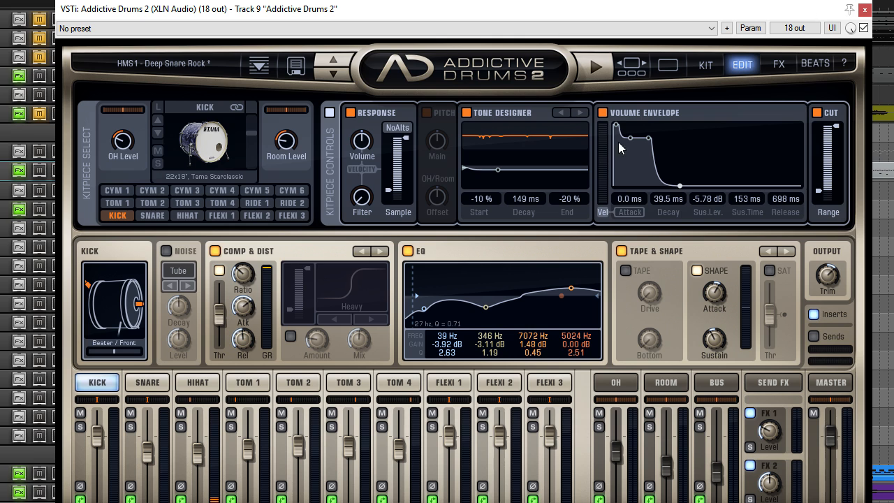
click(705, 66)
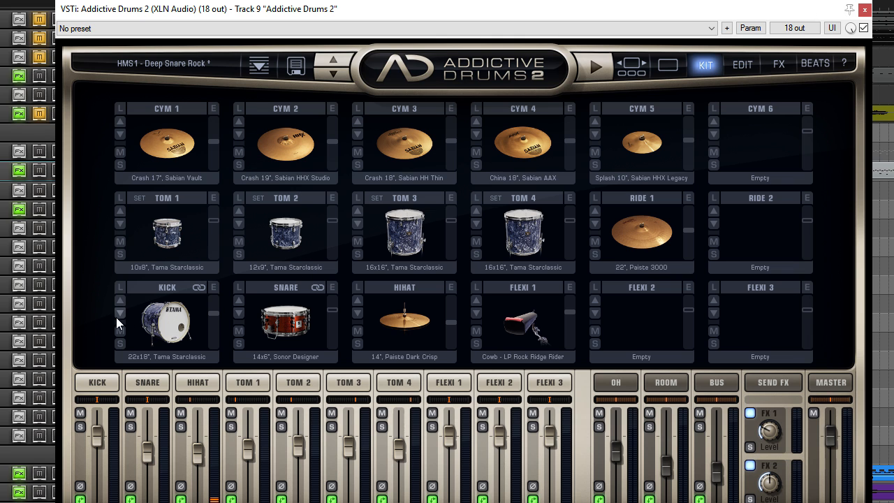
Audition the kick drum in the kit and close the instrument window.
click(167, 316)
click(167, 316)
click(167, 317)
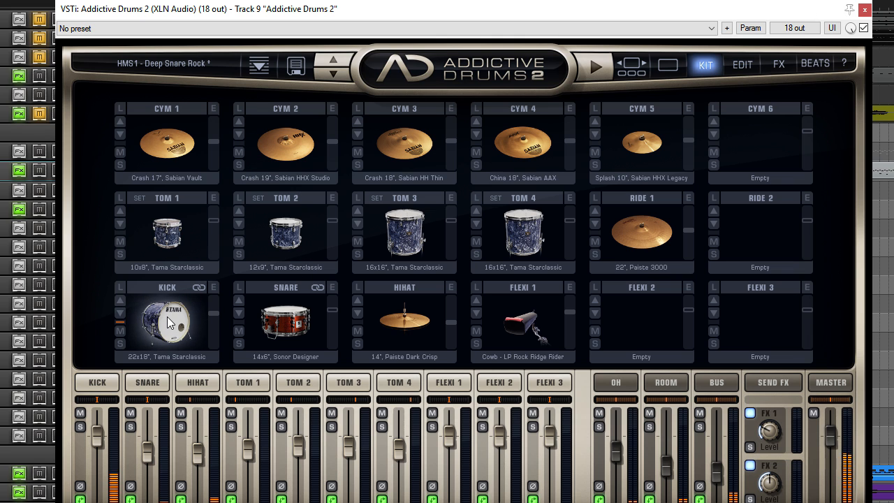
click(168, 321)
click(167, 321)
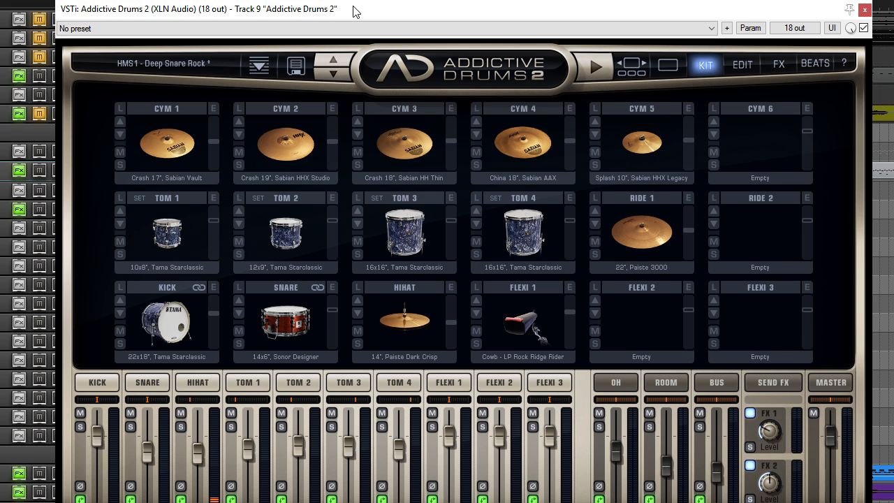
drag(352, 10, 370, 6)
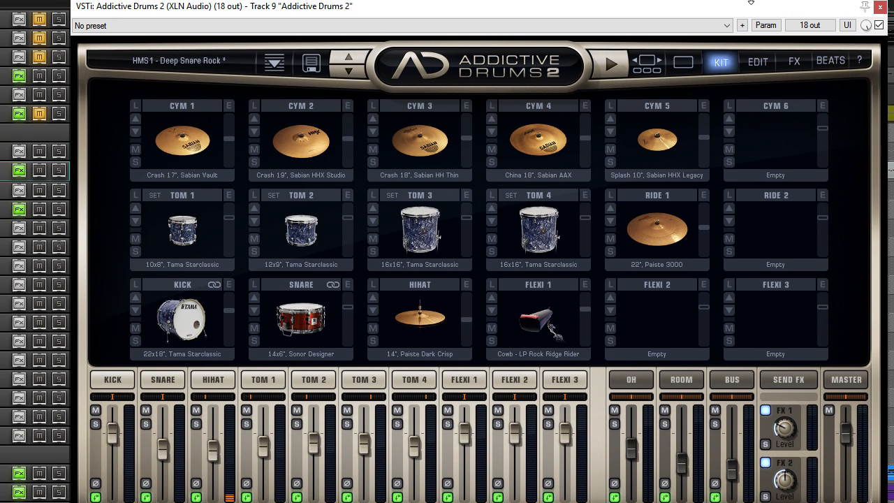
click(880, 7)
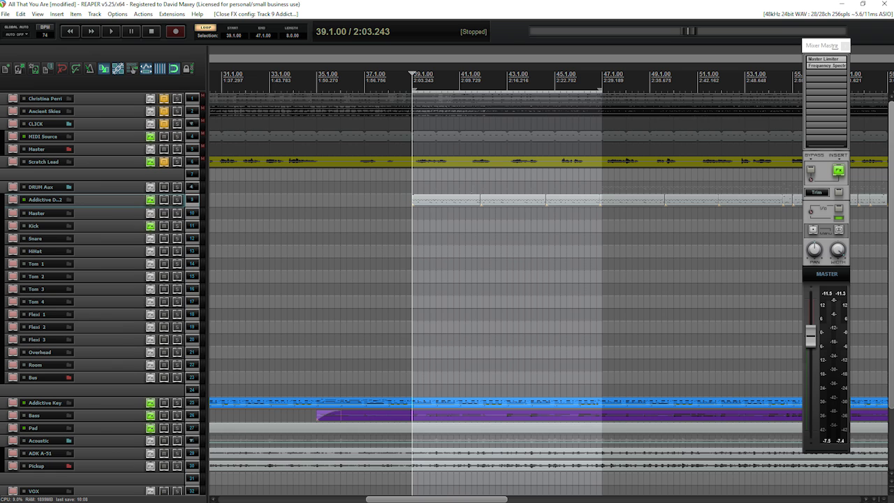
Play the looped section from 39.1.00 and stop playback.
key(space)
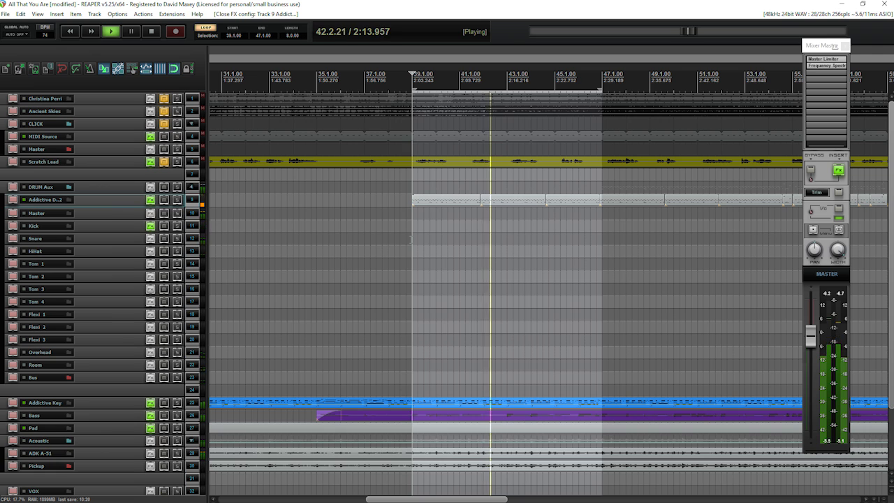
click(153, 31)
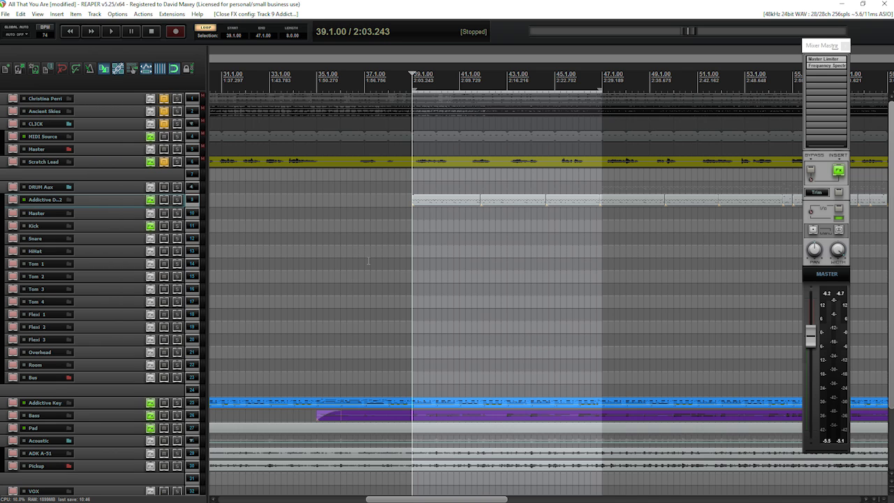
Select the DRUM Aux track and reopen the Addictive Drums 2 instrument on track 9.
right_click(149, 200)
click(117, 193)
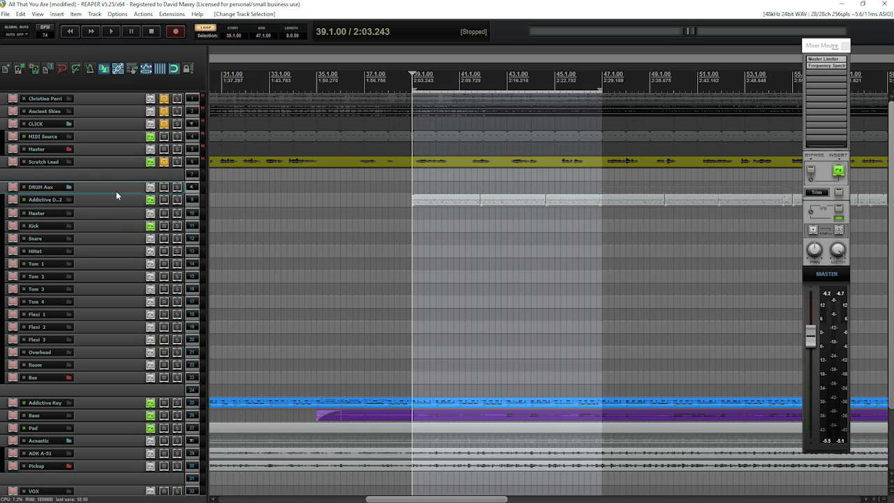
mouse_move(109, 206)
mouse_down()
mouse_move(109, 220)
mouse_move(110, 193)
mouse_up()
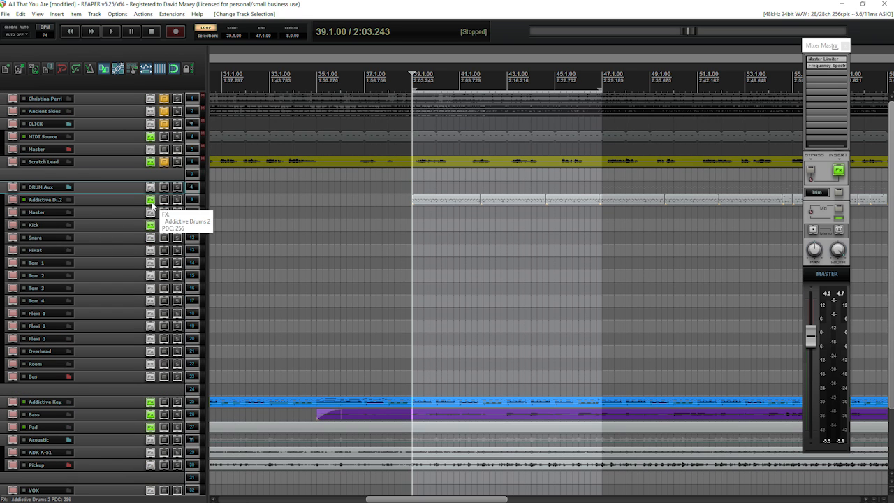
right_click(150, 201)
click(175, 245)
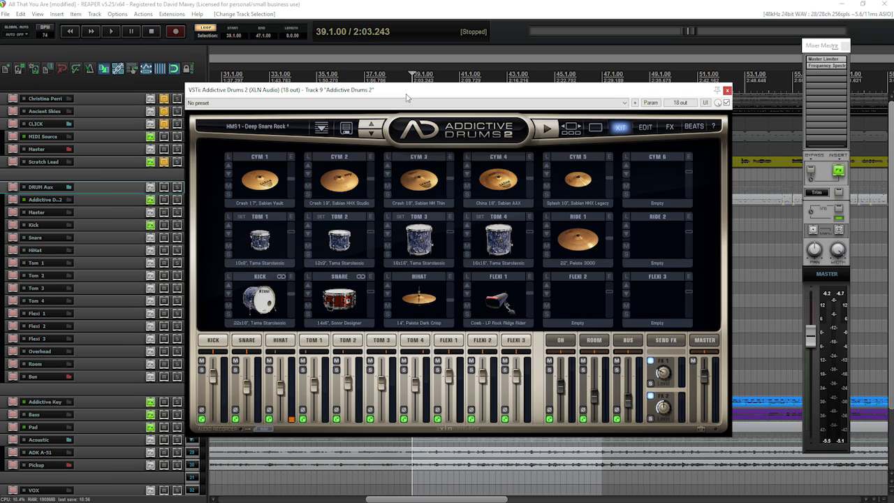
mouse_move(422, 90)
mouse_down()
mouse_move(405, 102)
mouse_move(395, 93)
mouse_move(433, 90)
mouse_up()
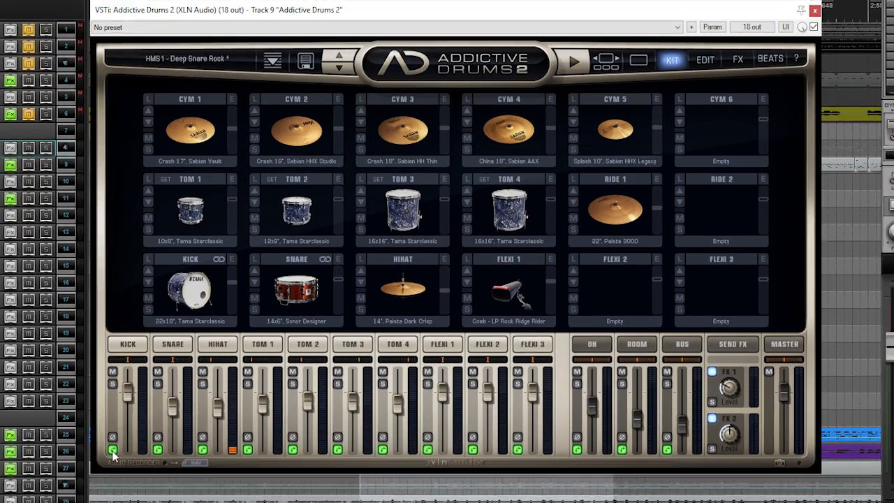
Examine the kick channel's output routing options in the drum mixer without changing the routing.
click(227, 414)
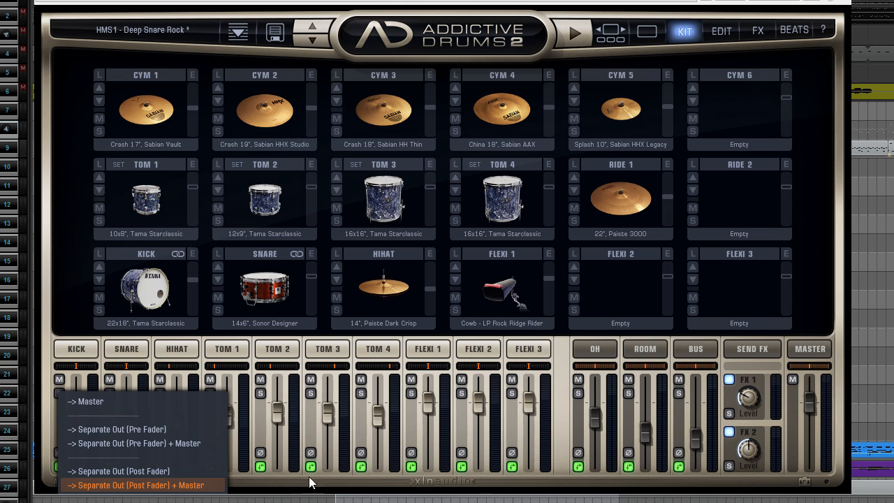
click(377, 478)
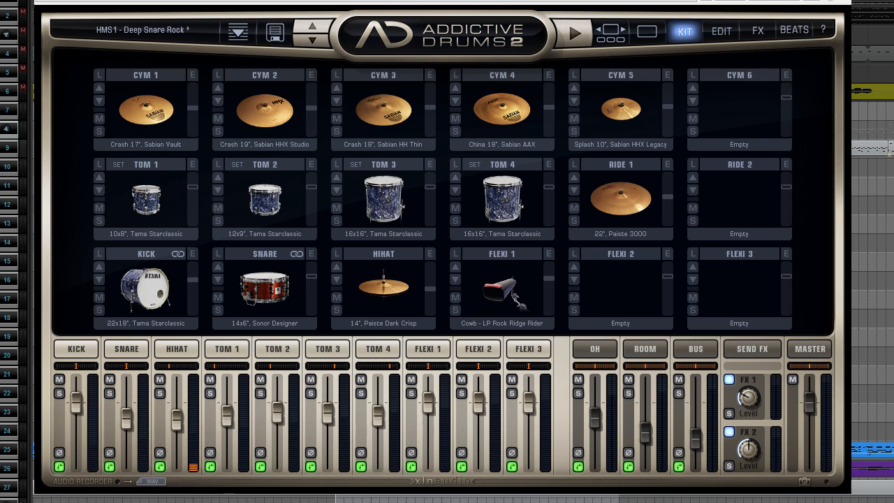
click(60, 467)
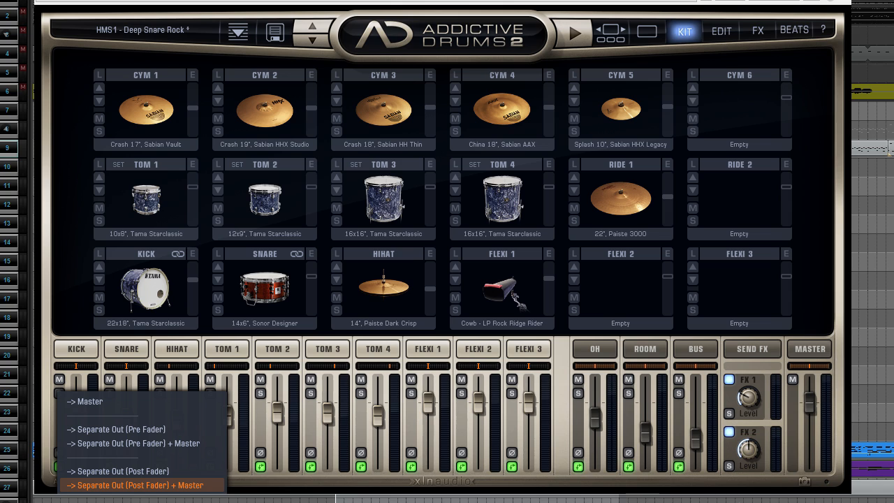
click(304, 488)
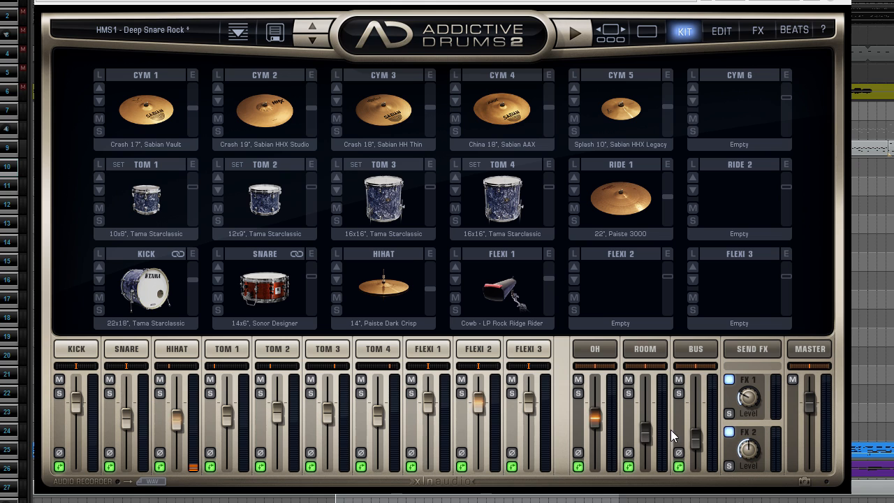
View the bus channel settings and the send effects, and audition the Flexi 1 cowbell in the kit overview.
click(693, 349)
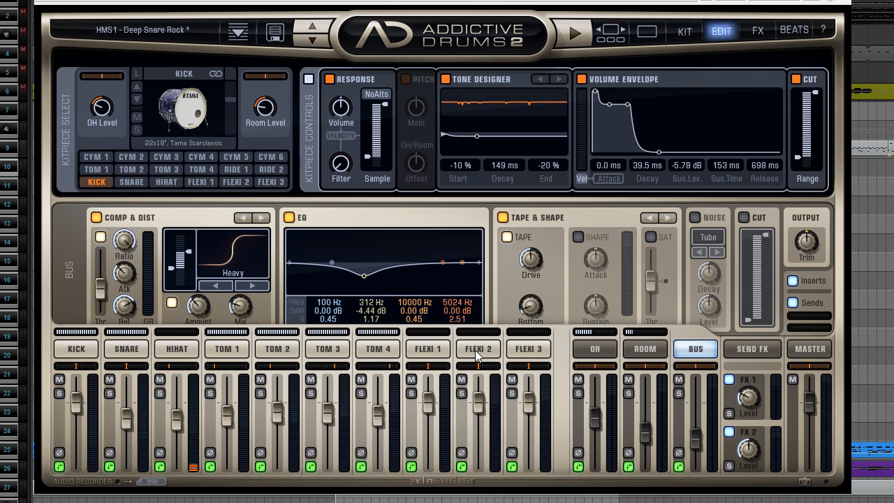
click(751, 32)
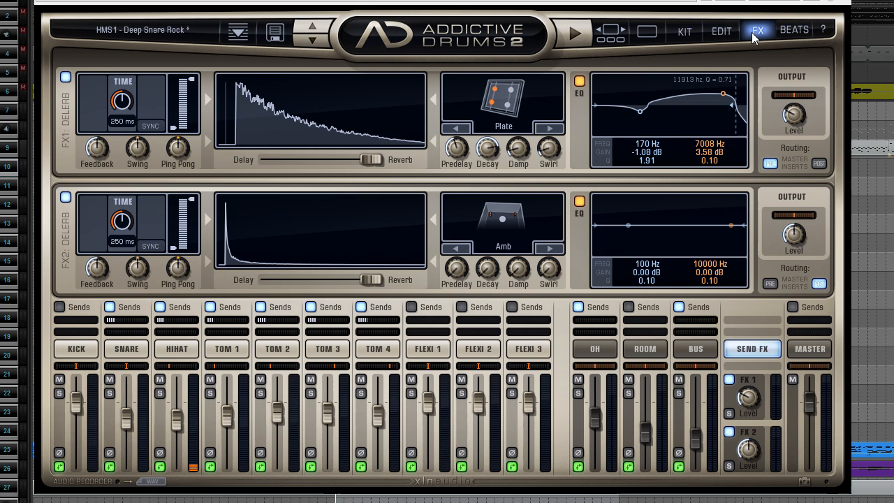
click(688, 32)
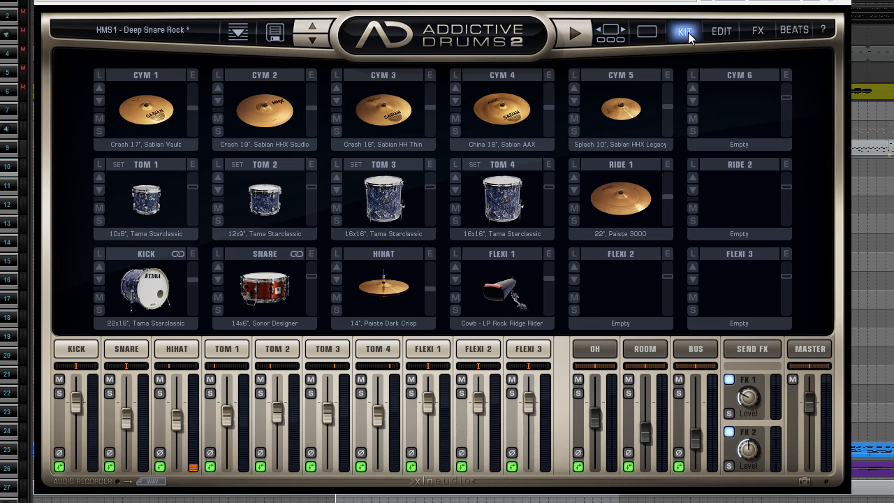
click(498, 288)
click(499, 288)
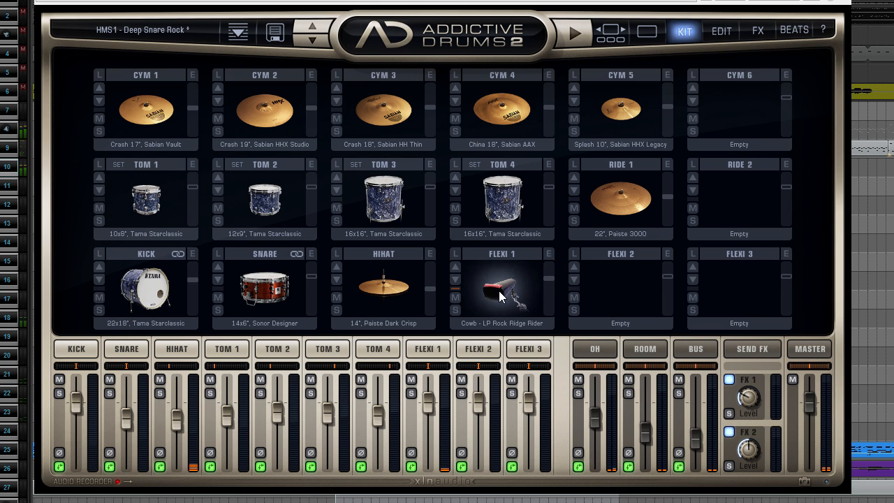
Browse the edit settings of the hihat, snare, bus, room and overhead channels, ending on the kick.
click(177, 349)
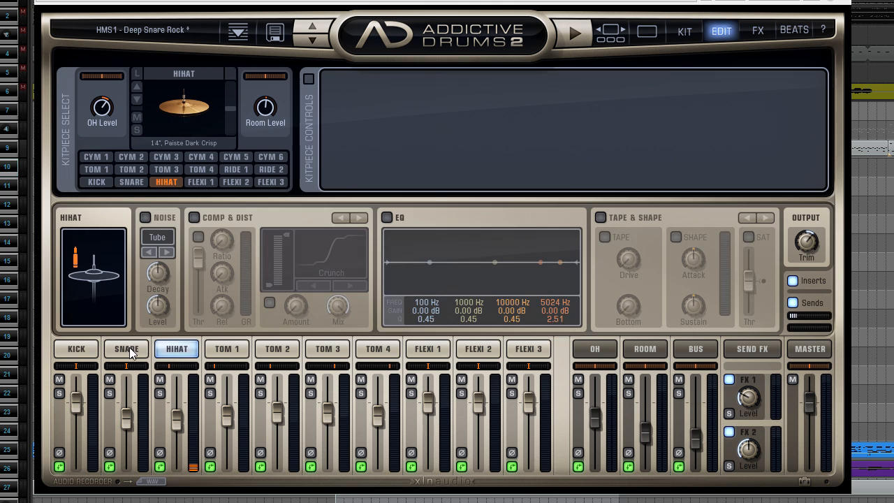
click(124, 349)
click(75, 350)
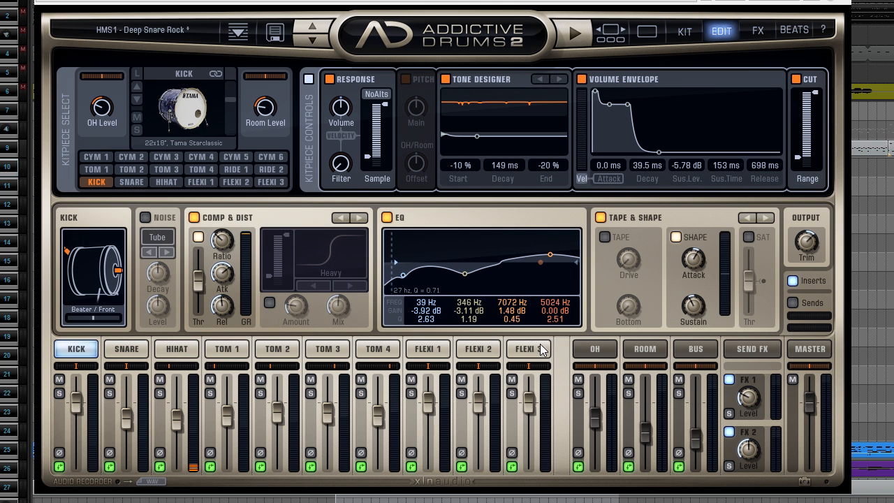
click(683, 353)
click(653, 351)
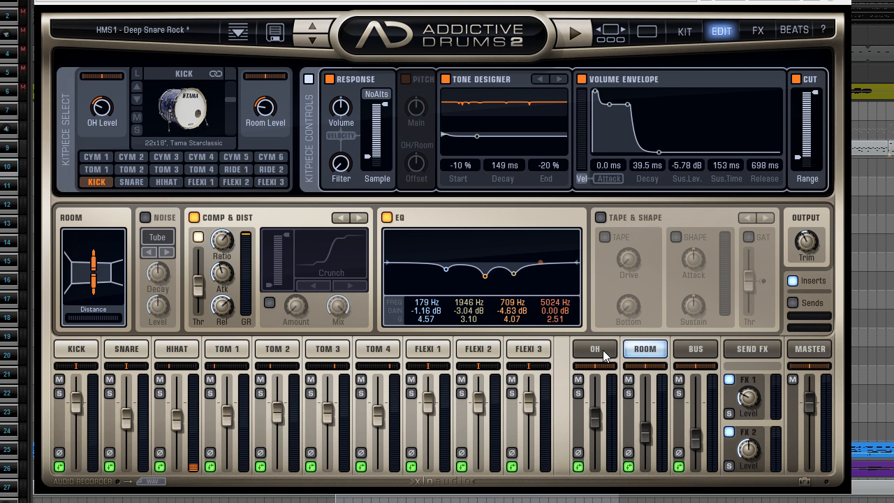
click(602, 351)
click(85, 353)
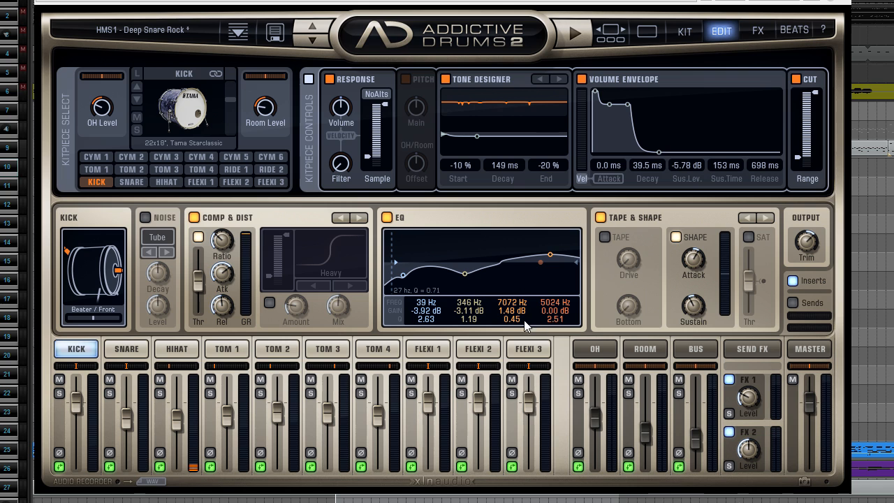
drag(317, 2, 329, 0)
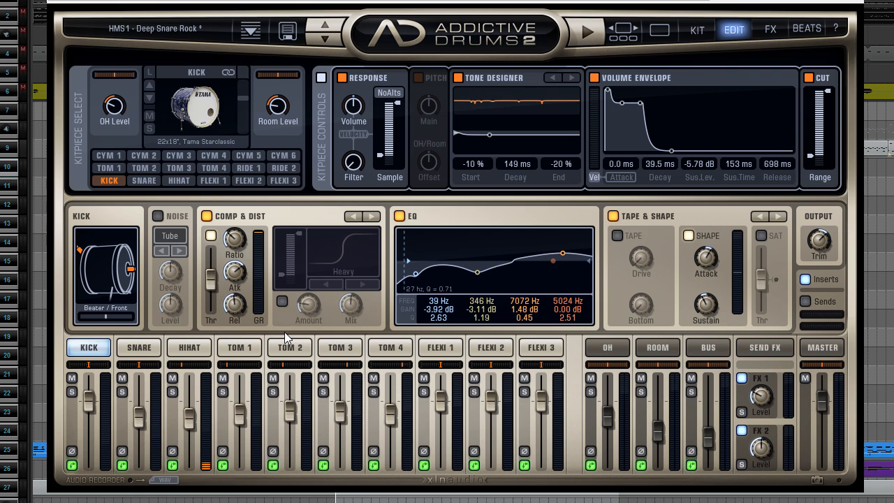
Compare the processing on the overhead, room and bus channels with the kick channel's settings.
click(86, 351)
click(618, 353)
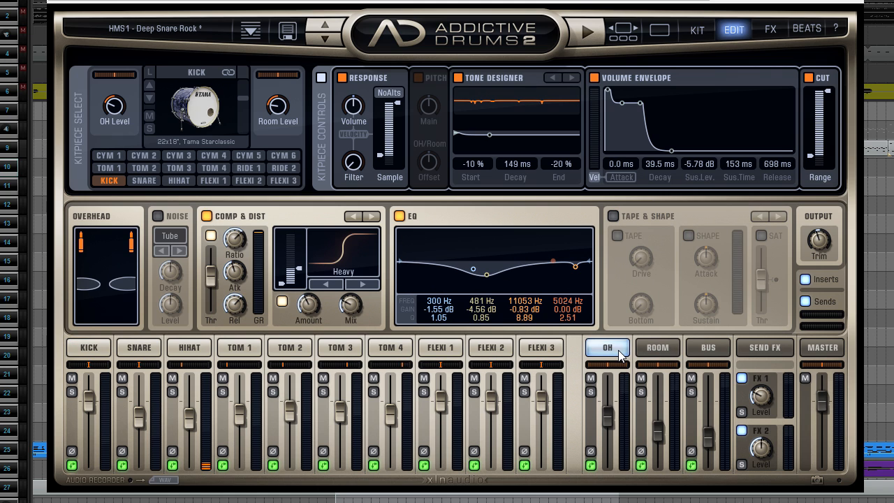
click(669, 349)
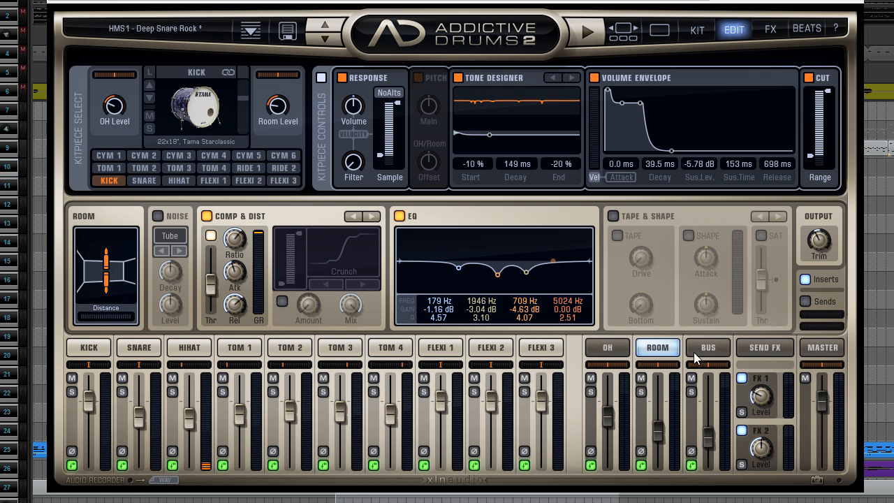
click(697, 356)
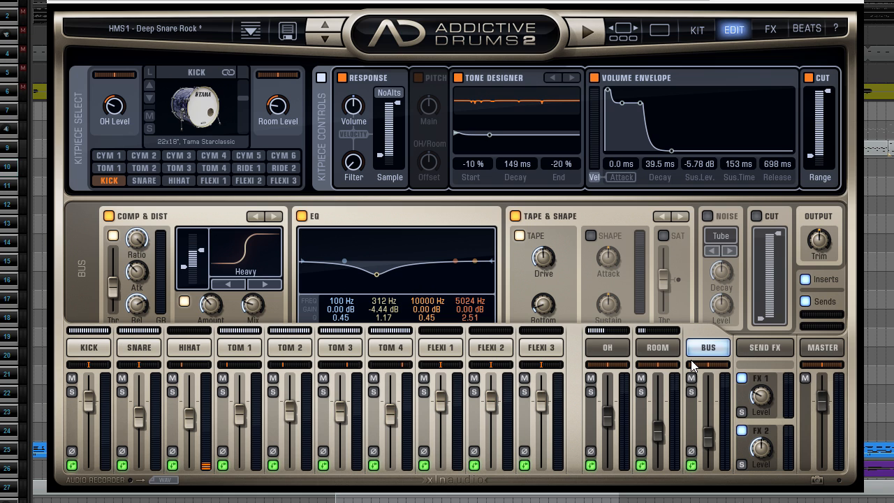
click(89, 347)
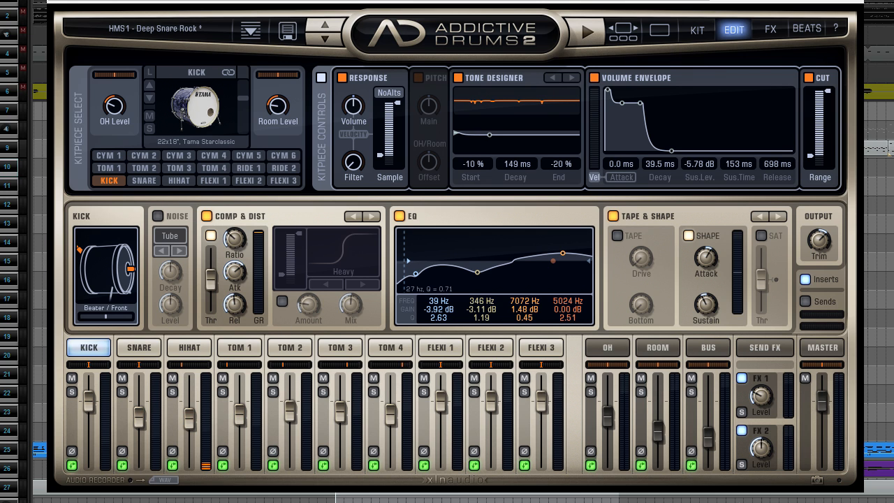
Turn on distortion for the kick channel using the Heavy type.
drag(353, 0, 332, 0)
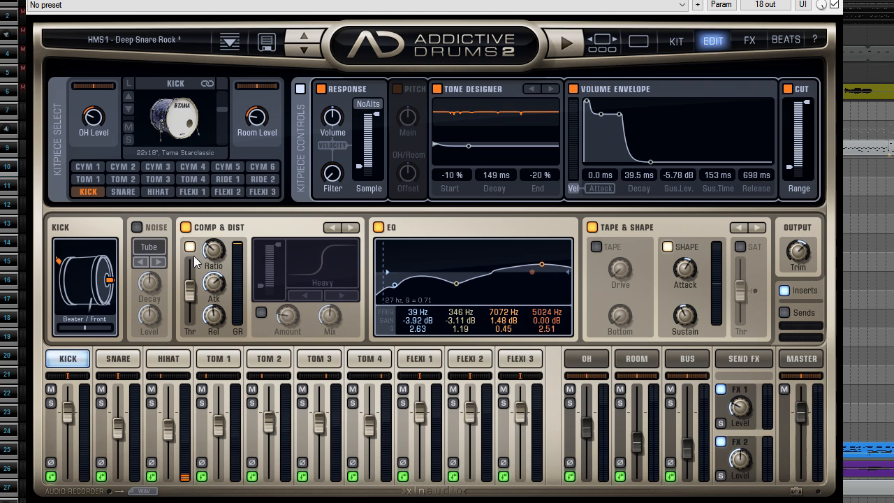
click(262, 315)
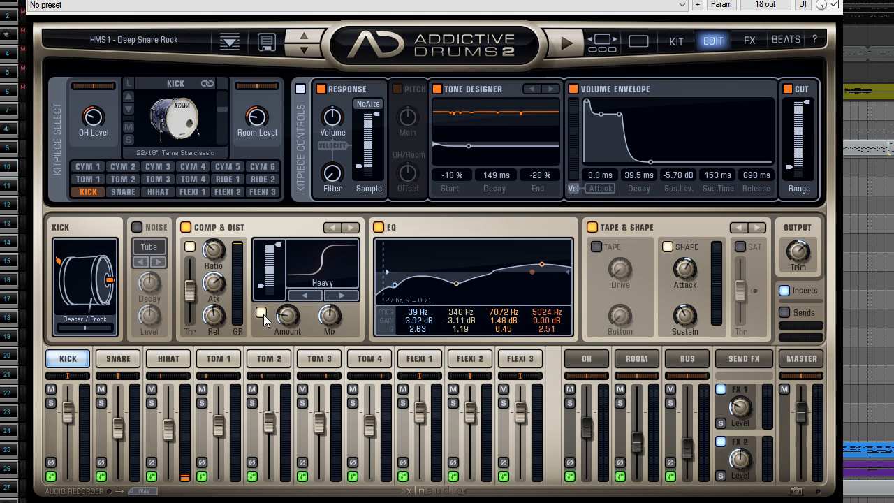
click(322, 297)
drag(285, 327, 268, 298)
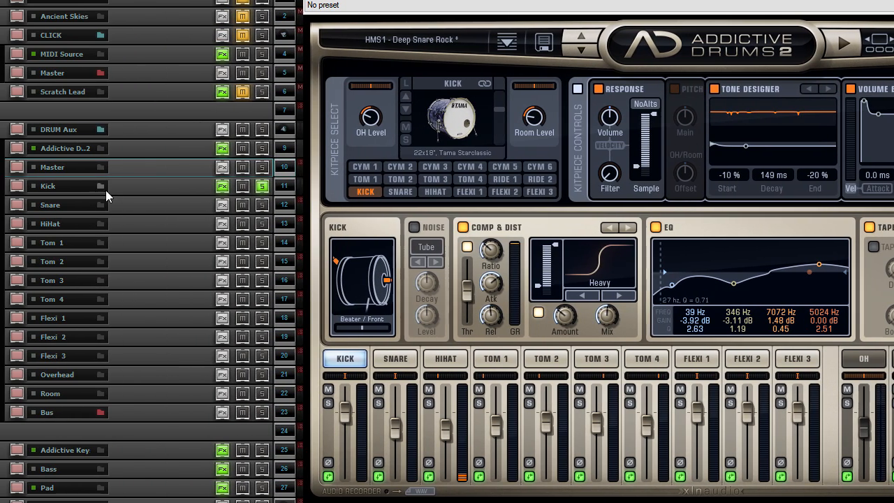
Enlarge the Kick track to expose its volume and pan controls, and reset its volume to the default.
drag(117, 195, 112, 240)
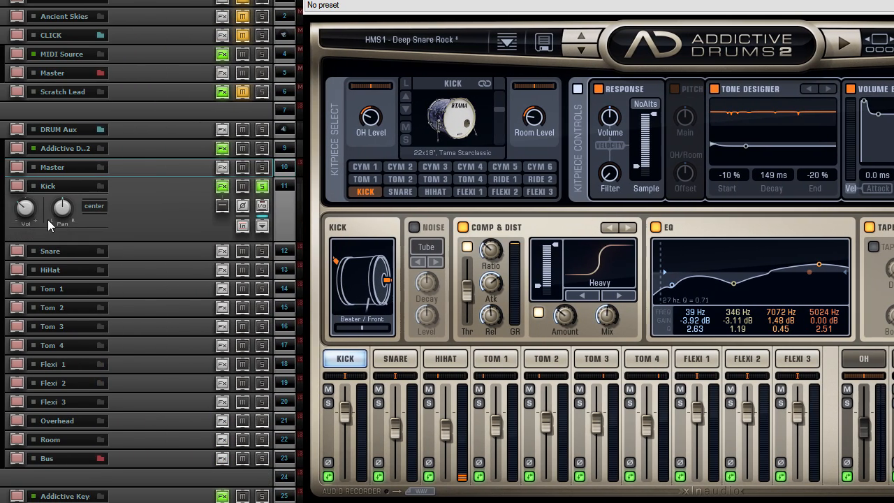
drag(21, 208, 22, 195)
double_click(23, 208)
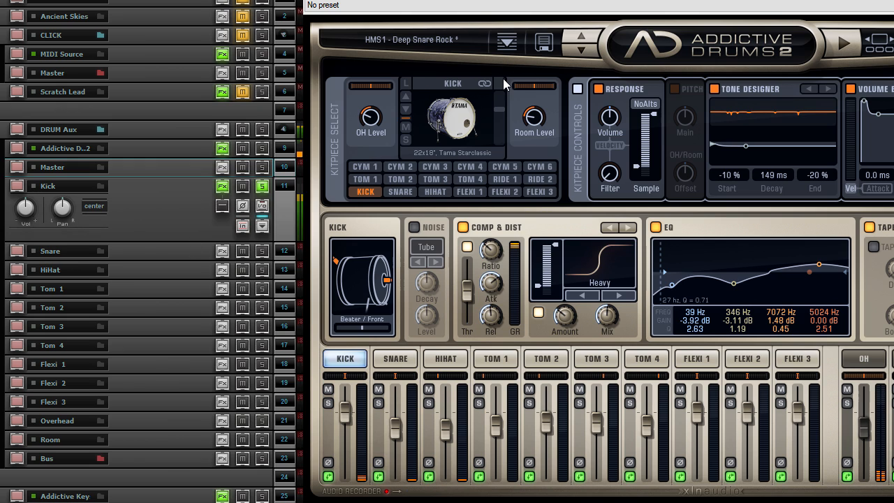
drag(25, 207, 25, 204)
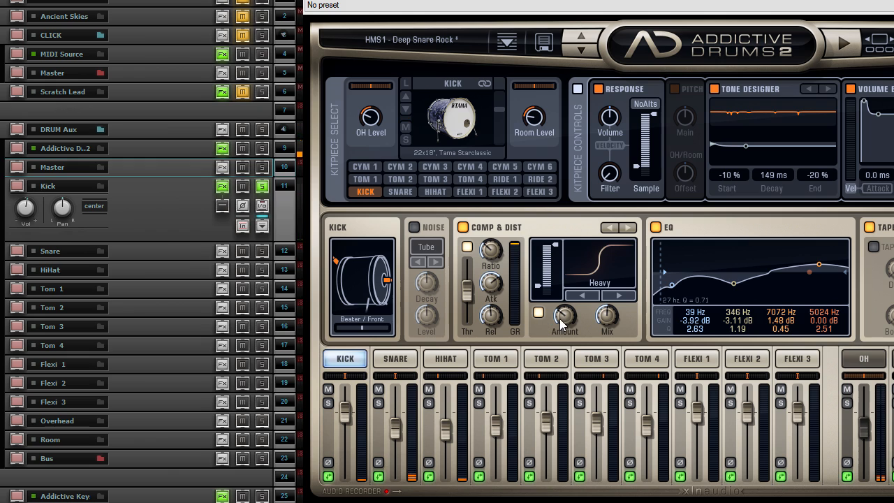
Try low-frequency limits of 86 Hz and 78 Hz for the kick's distortion, and lower its high-frequency limit slightly.
drag(563, 322, 551, 297)
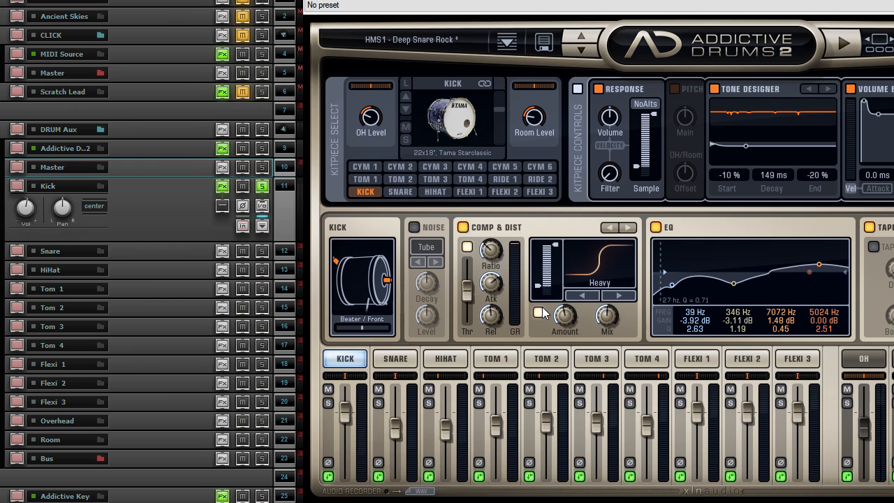
mouse_move(536, 292)
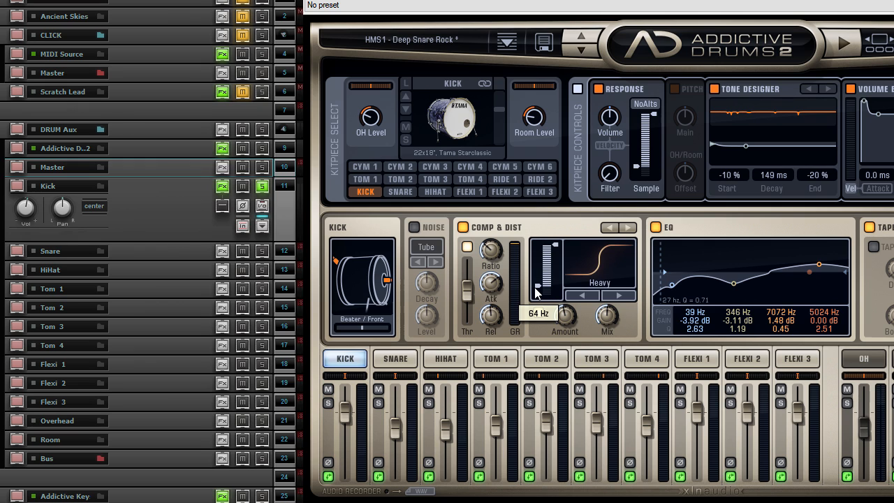
drag(536, 289, 537, 286)
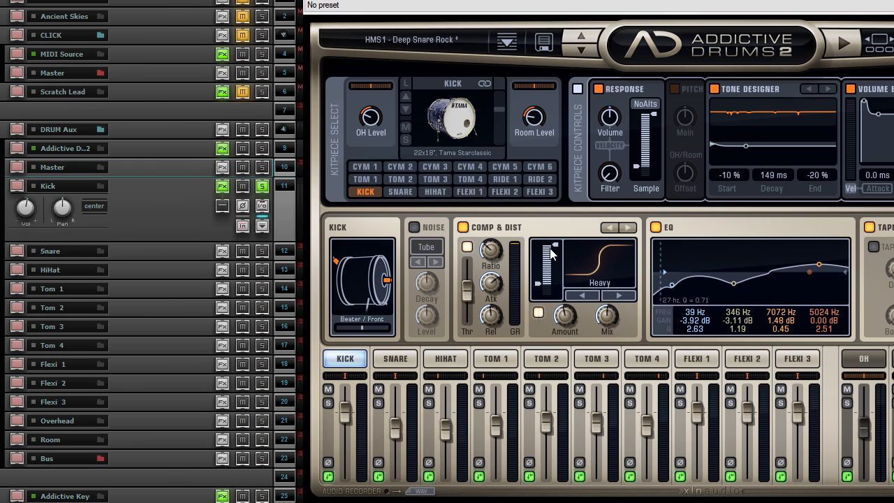
mouse_move(538, 287)
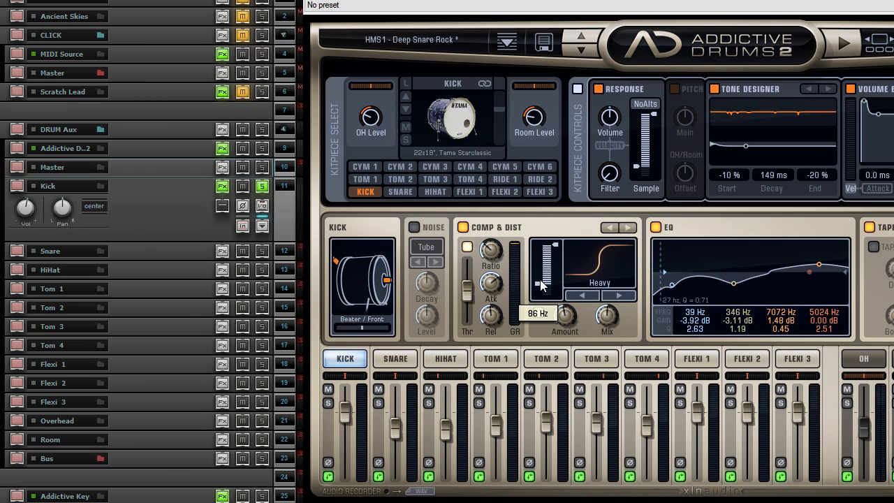
drag(538, 285, 534, 288)
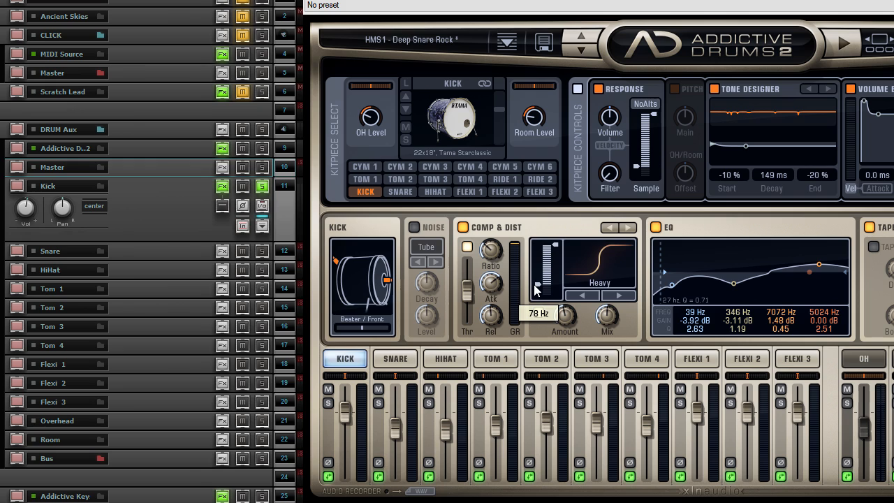
drag(535, 291, 539, 289)
mouse_move(563, 320)
mouse_down()
mouse_move(564, 299)
mouse_move(556, 325)
mouse_up()
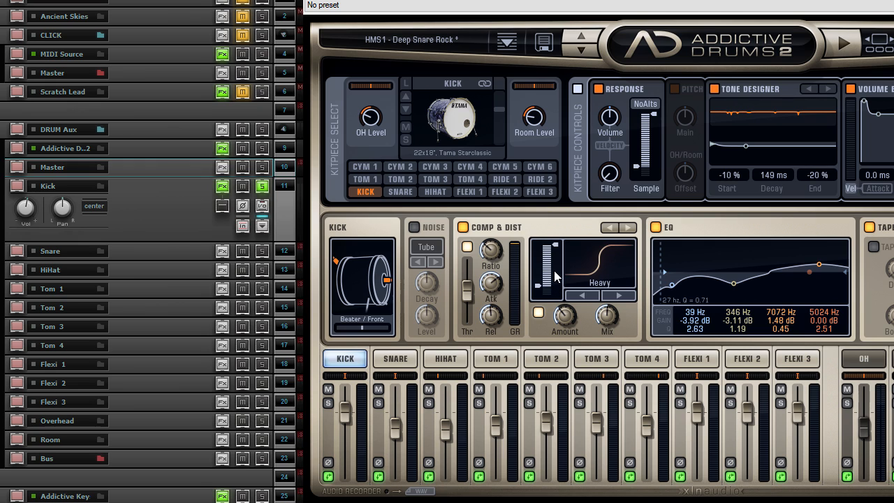
mouse_move(554, 246)
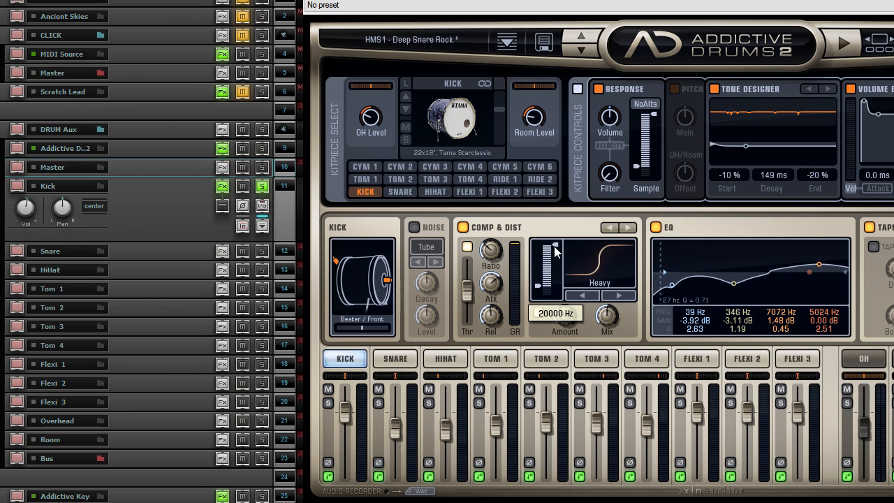
drag(554, 246, 549, 258)
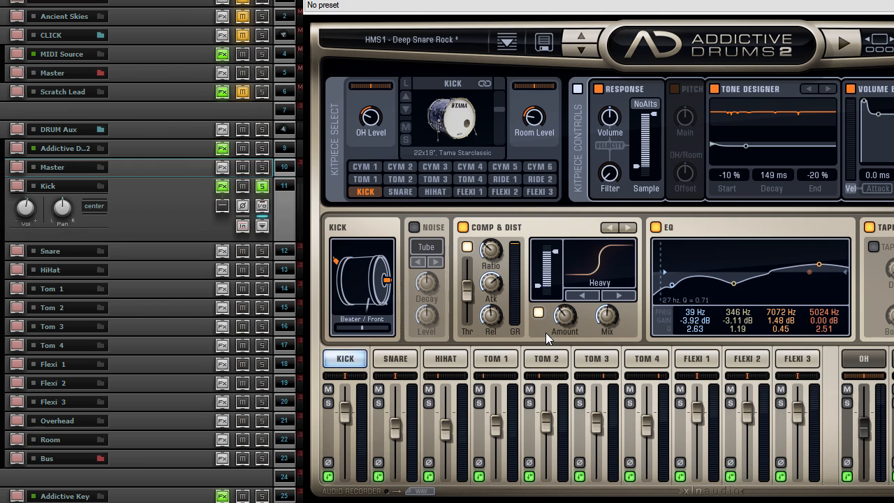
Check the amount and mix of the kick's distortion, and compare the soloed kick with the distortion off and on.
mouse_move(559, 321)
mouse_down()
mouse_move(560, 302)
mouse_move(554, 315)
mouse_up()
drag(613, 319, 605, 316)
mouse_move(560, 320)
mouse_down()
mouse_move(563, 298)
mouse_move(558, 308)
mouse_up()
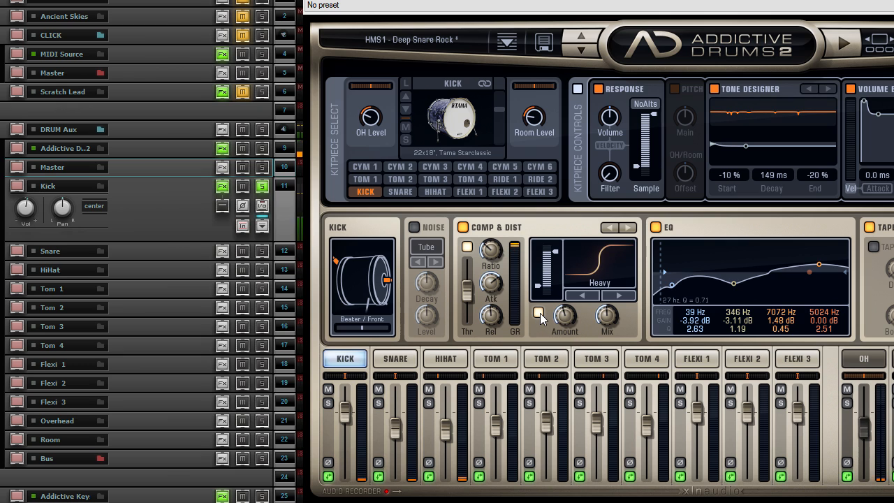
click(538, 312)
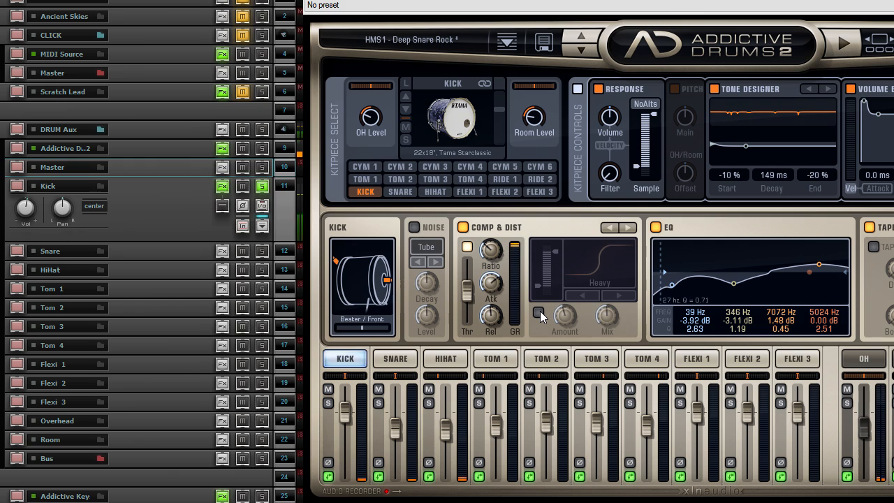
click(538, 313)
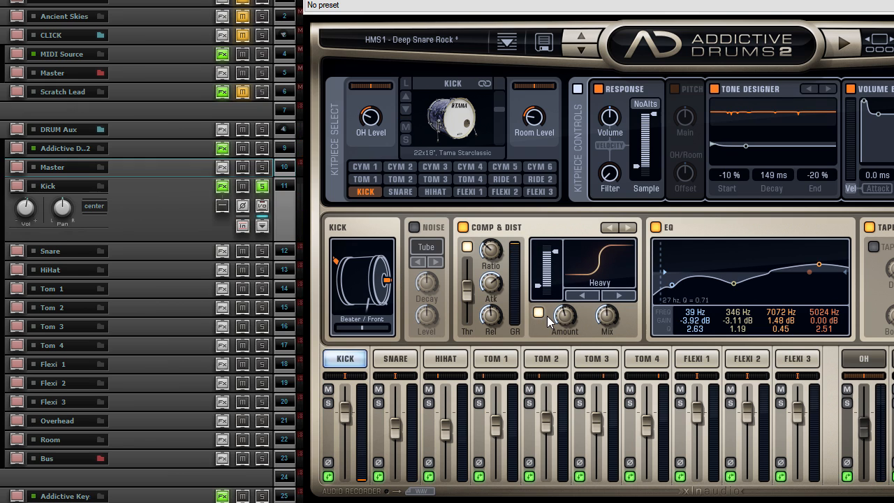
Unsolo the Kick track and lower its volume to about -9.25 dB to balance the distorted kick in the mix.
mouse_move(876, 0)
mouse_down()
mouse_move(891, 2)
mouse_move(882, 2)
mouse_up()
click(262, 186)
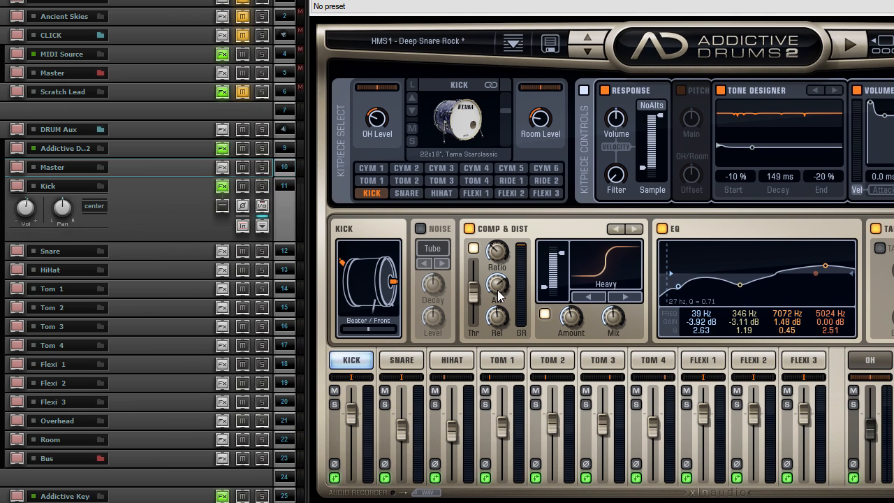
drag(882, 9, 882, 0)
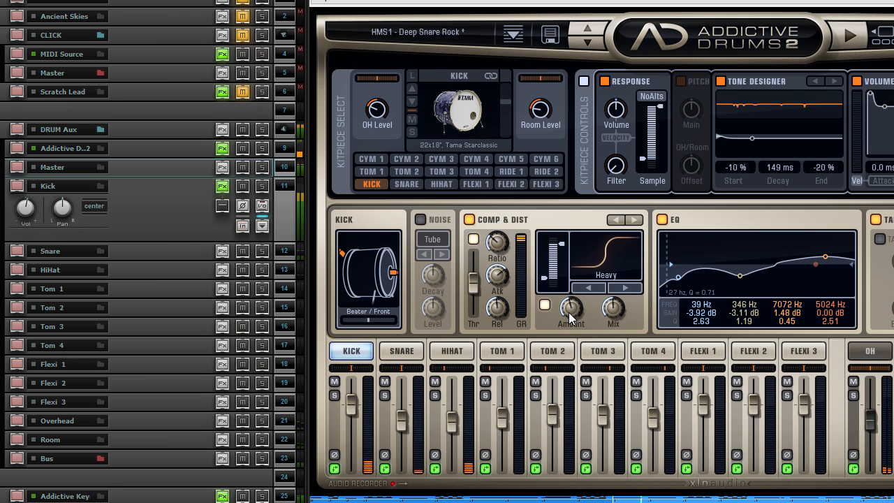
mouse_move(568, 316)
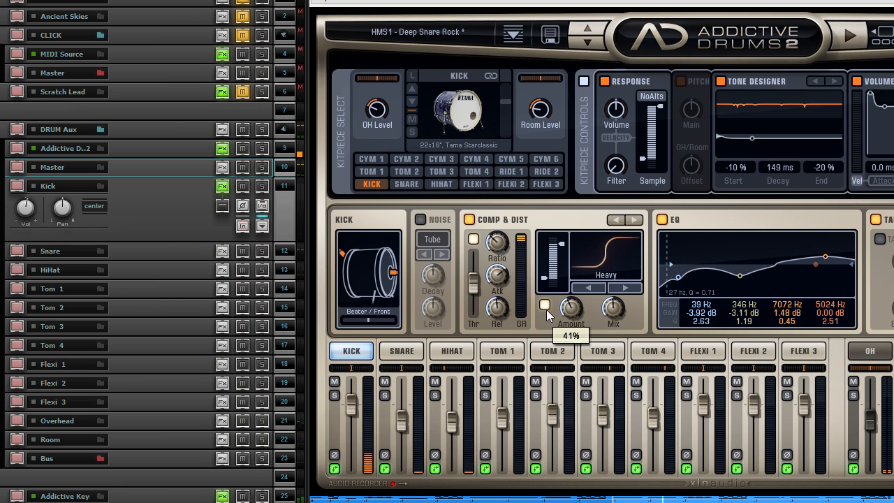
mouse_move(567, 315)
mouse_down()
mouse_move(567, 357)
mouse_move(563, 281)
mouse_move(556, 324)
mouse_up()
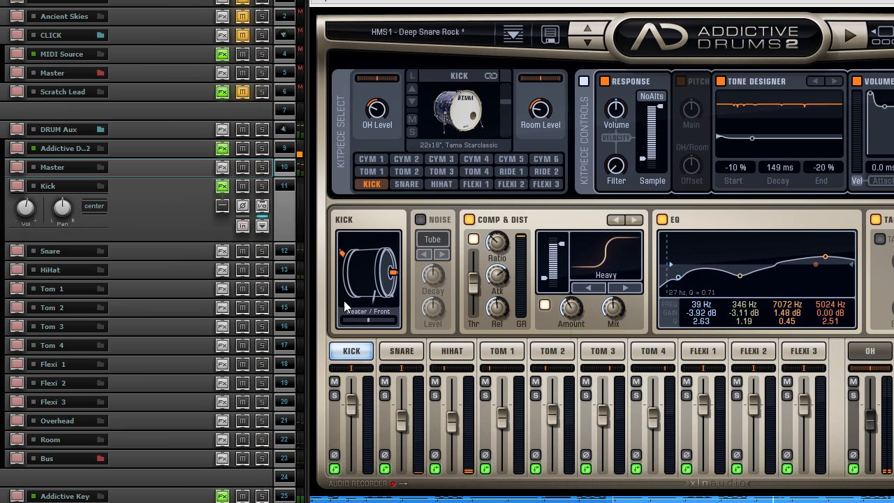
drag(25, 208, 24, 205)
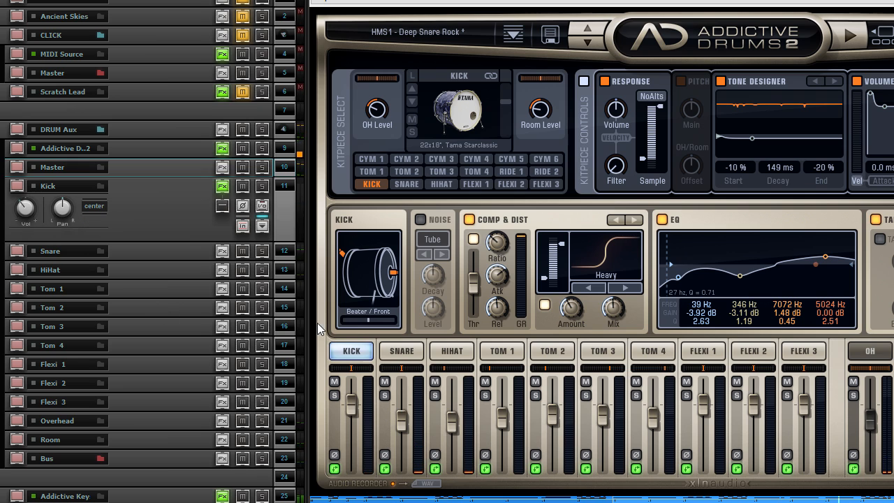
Compare the full drum mix with the kick distortion off and on, leaving the distortion switched off.
click(544, 305)
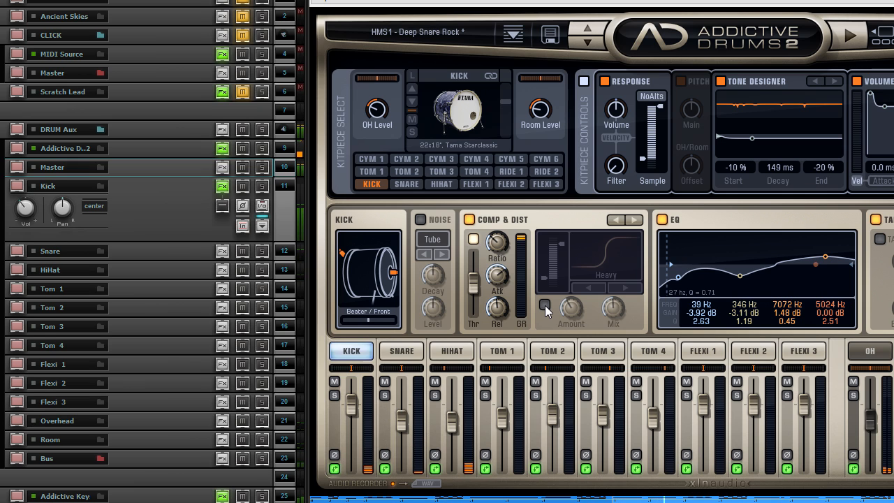
click(544, 305)
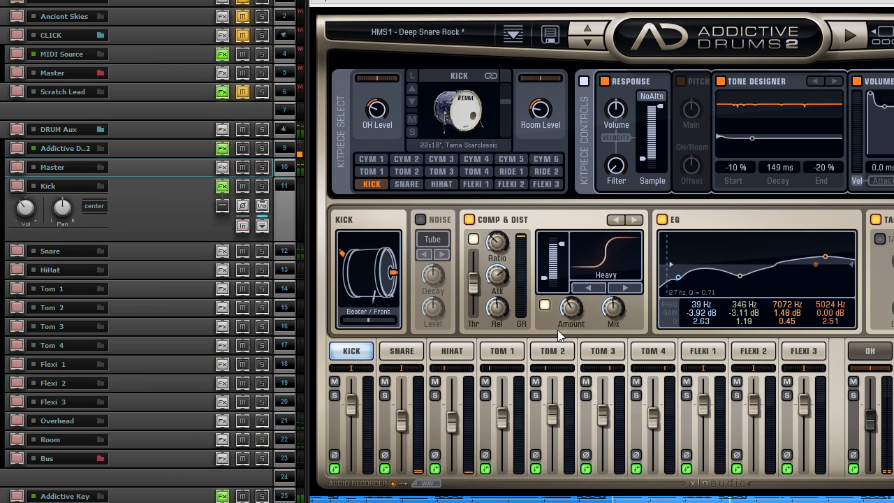
click(545, 305)
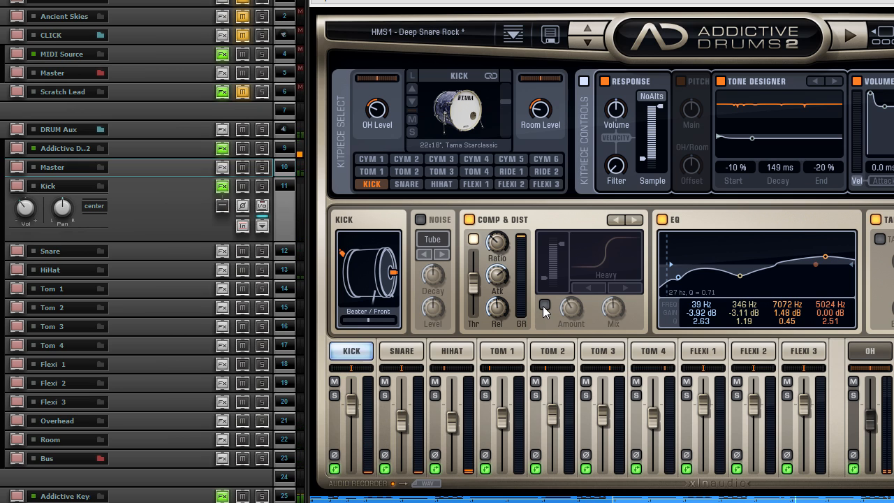
click(544, 305)
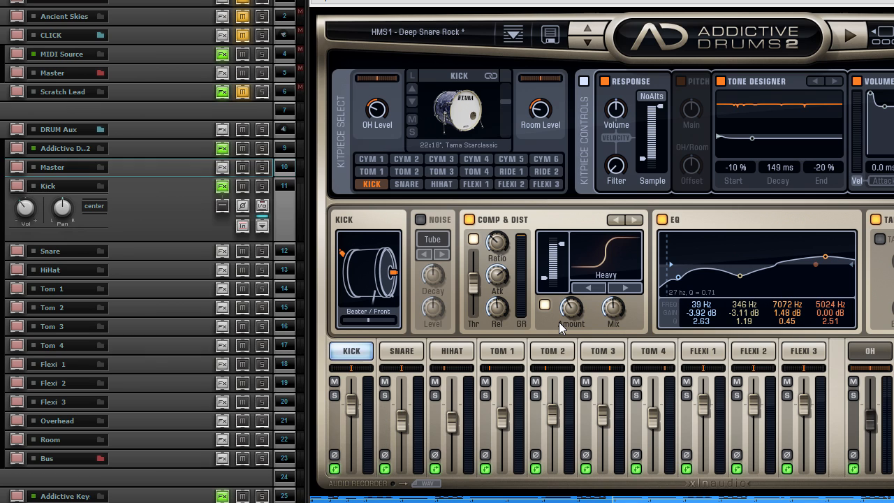
click(545, 305)
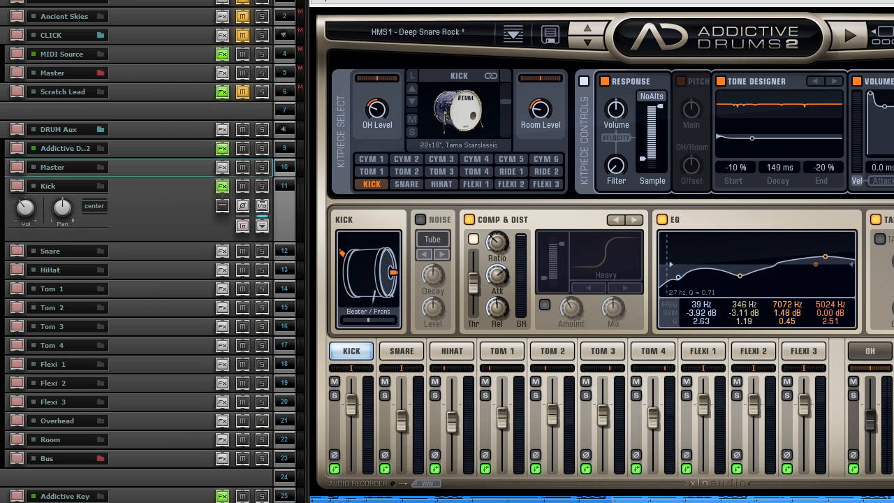
Close the drum plug-in, enlarge the Kick track further, and open the IVGI effect inserted on it.
key(Escape)
click(166, 224)
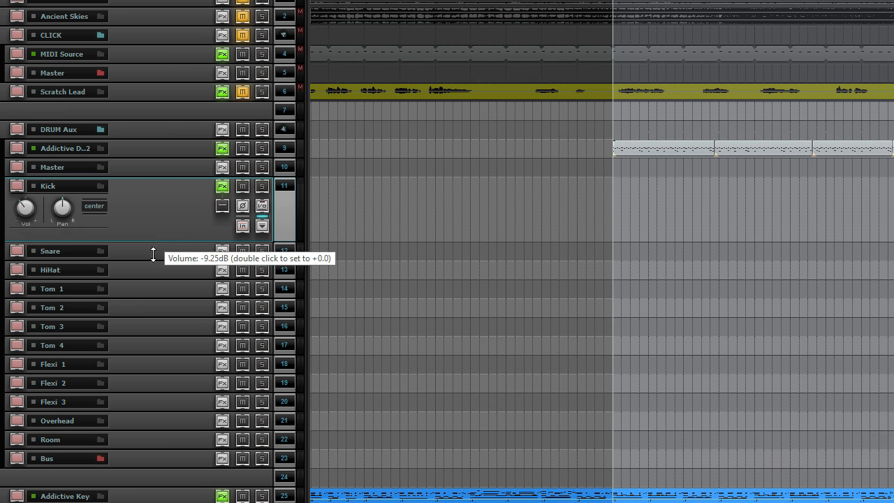
mouse_move(153, 255)
mouse_down()
mouse_move(150, 281)
mouse_move(146, 251)
mouse_move(146, 260)
mouse_up()
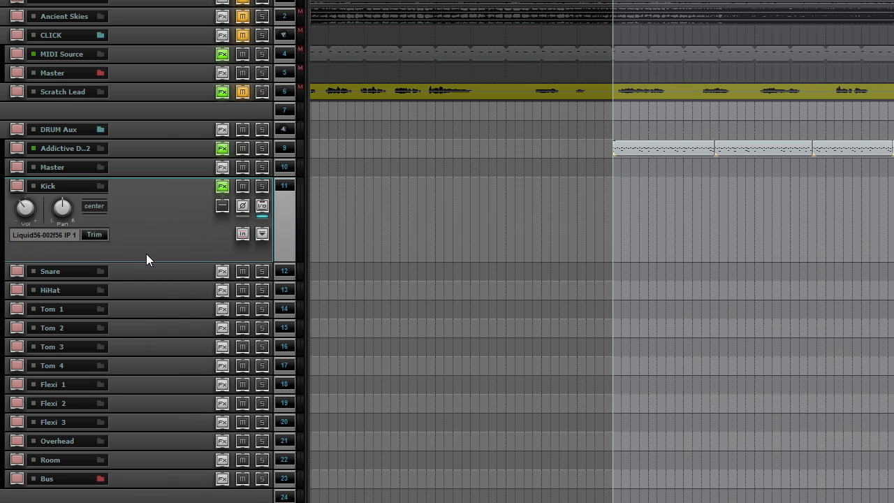
click(220, 187)
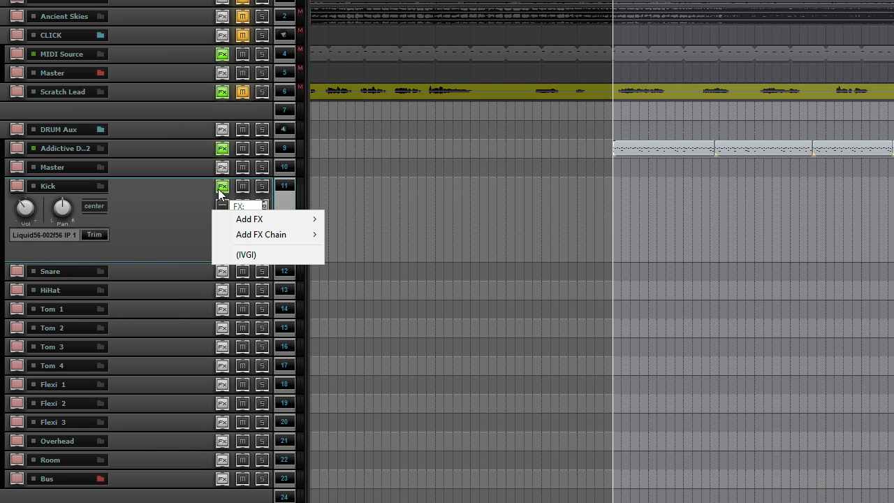
click(247, 254)
drag(507, 96, 716, 33)
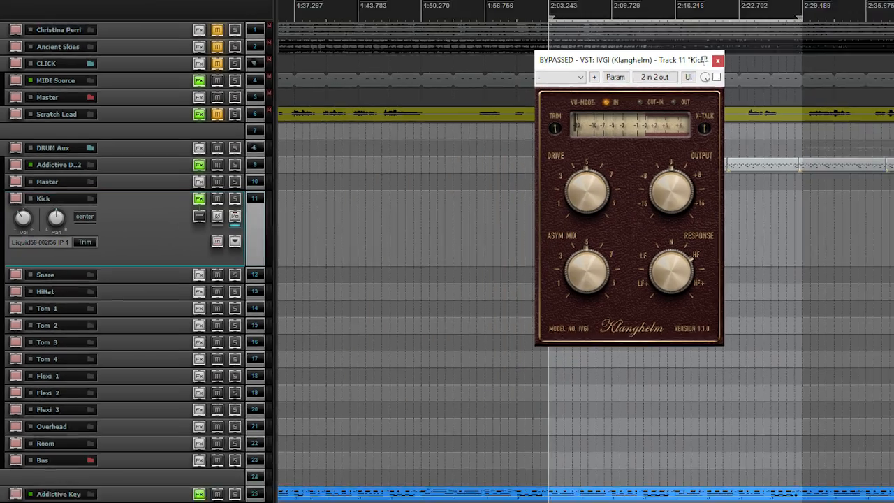
Switch to Chrome to view the Klanghelm IVGI product page with its description and download options, and return to REAPER.
mouse_move(284, 495)
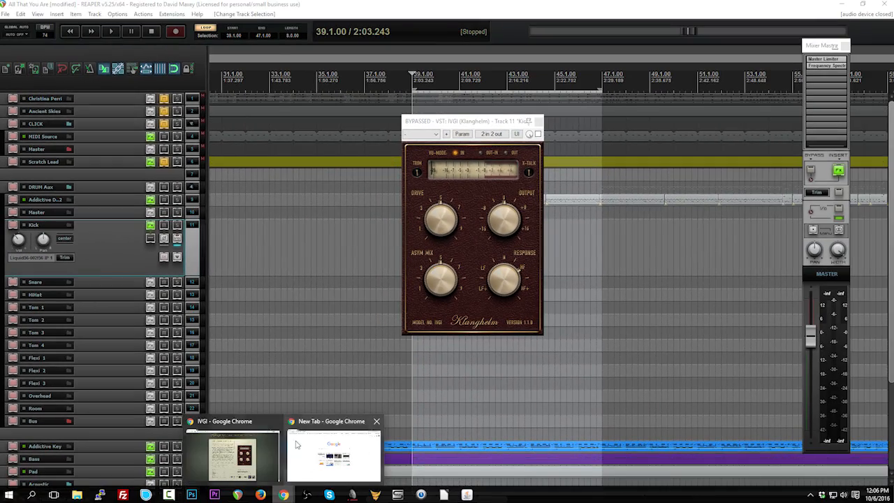
click(237, 457)
scroll(682, 416, down, 1)
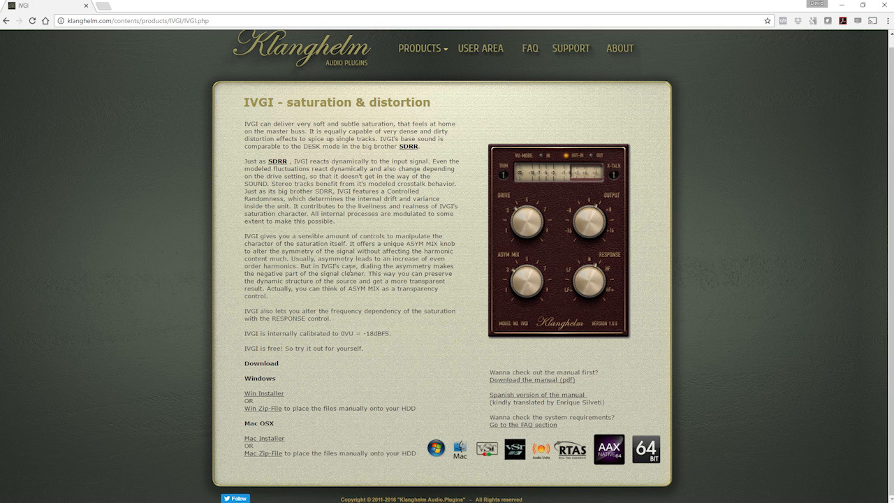
scroll(344, 257, up, 1)
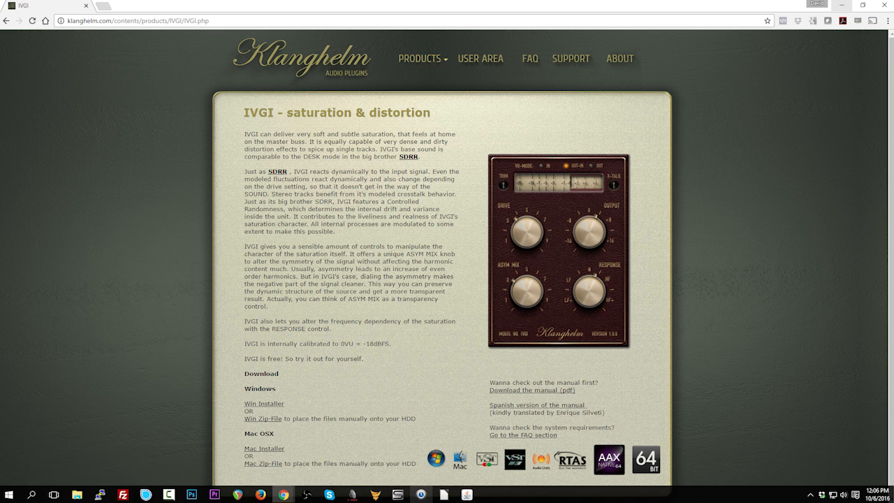
click(243, 495)
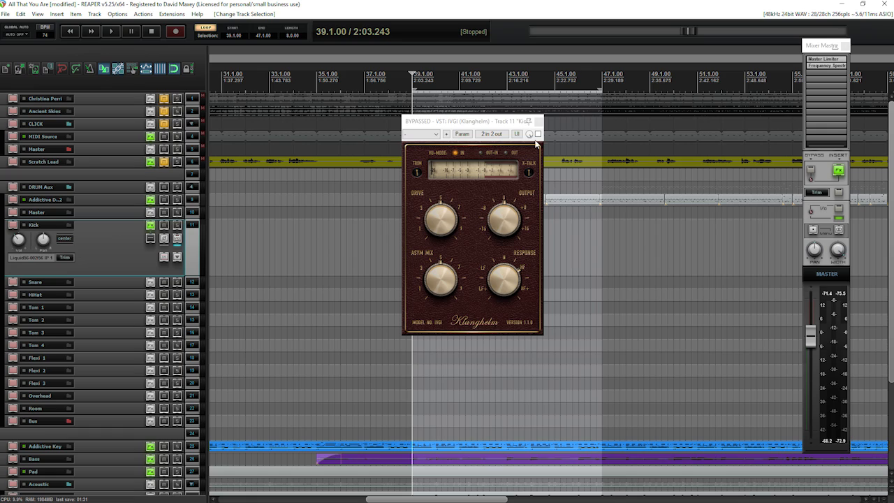
Take the IVGI saturation effect out of bypass on the Kick track and solo that track.
drag(507, 124, 529, 138)
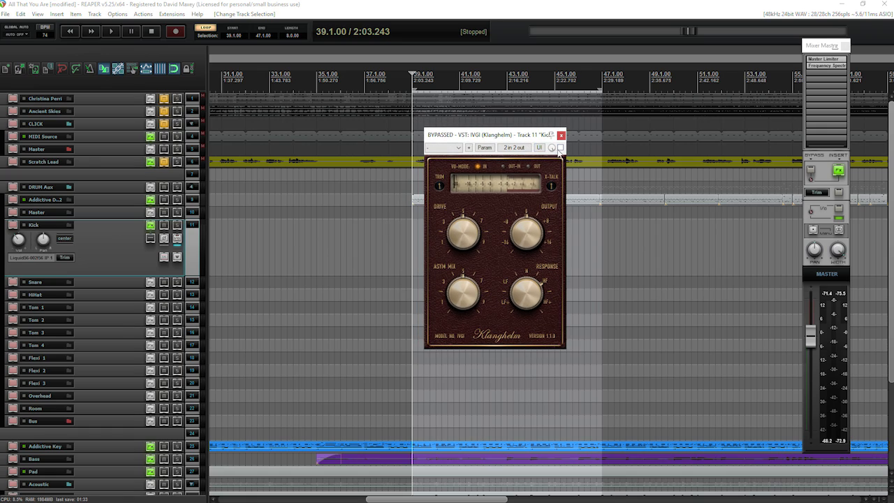
click(559, 147)
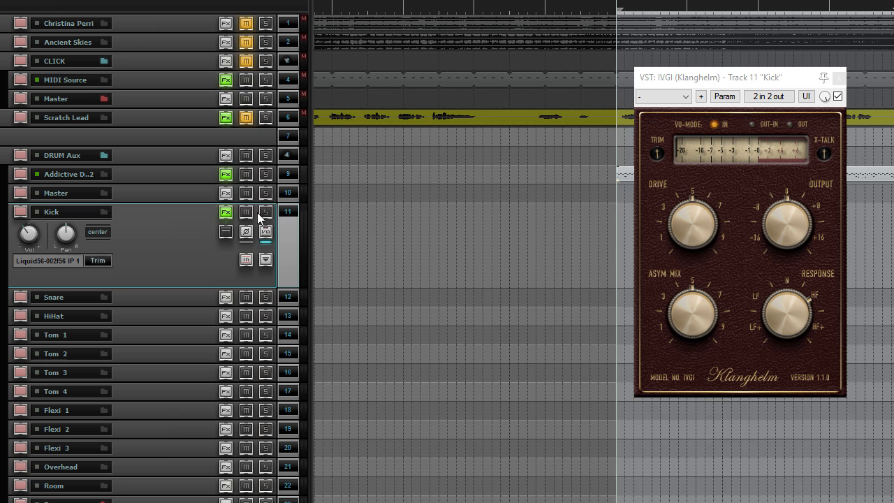
click(263, 212)
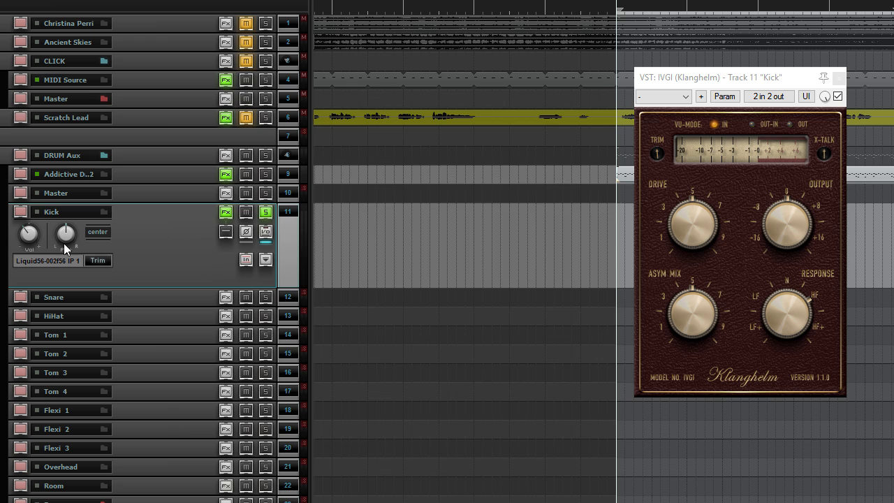
Raise the Kick track's volume and audition the soloed kick while trying IVGI's drive and response controls, setting the drive to about 7.
drag(31, 238, 28, 232)
key(space)
drag(687, 226, 684, 144)
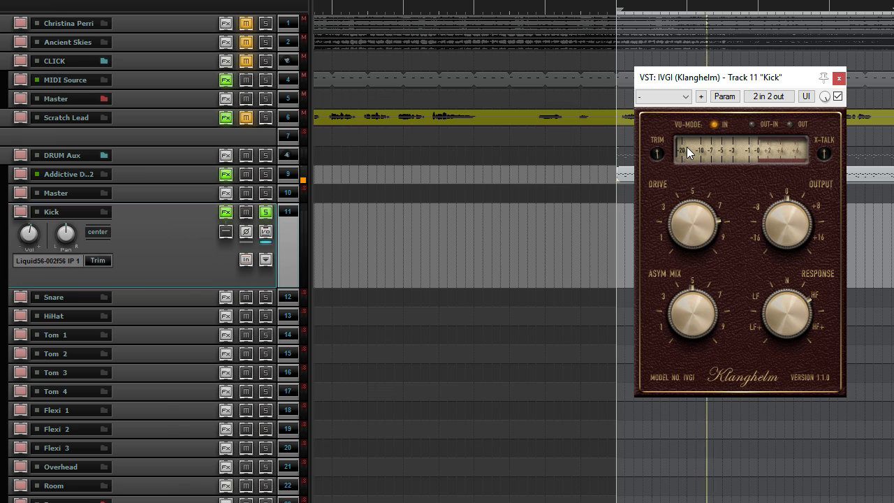
key(space)
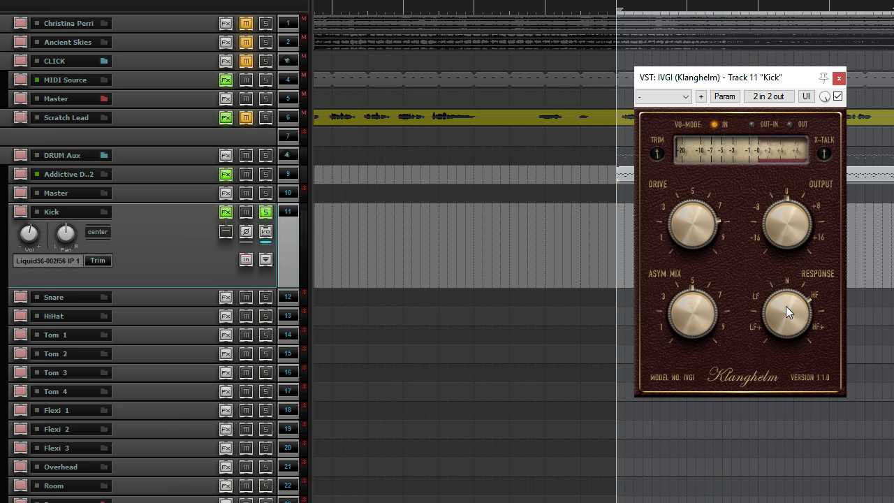
drag(784, 307, 758, 308)
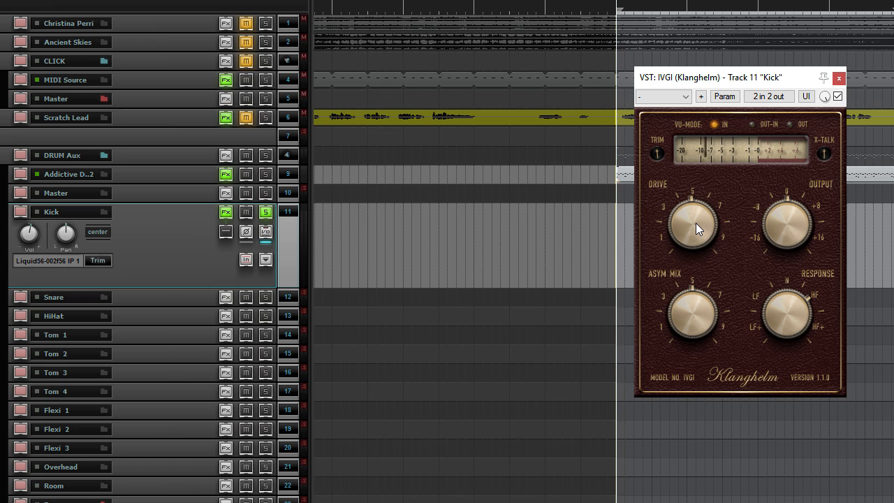
drag(691, 223, 700, 202)
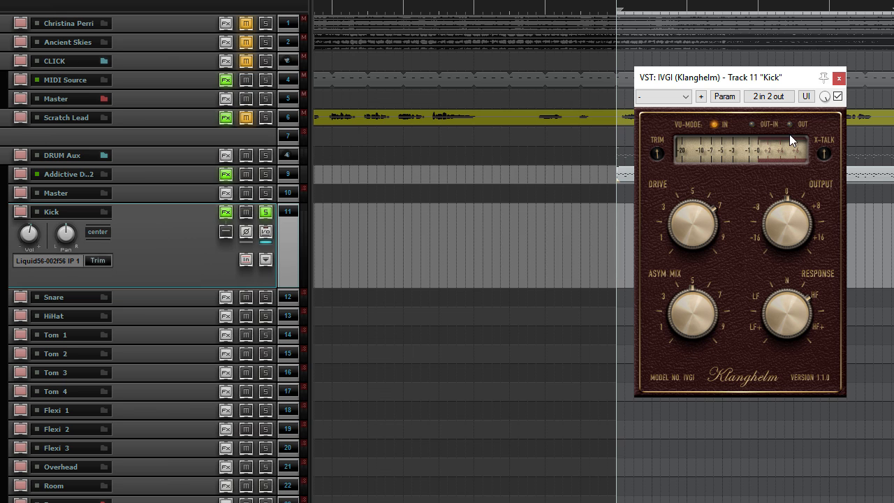
Unsolo the Kick track, lower its volume, and compare the drum mix with IVGI bypassed and active.
click(266, 212)
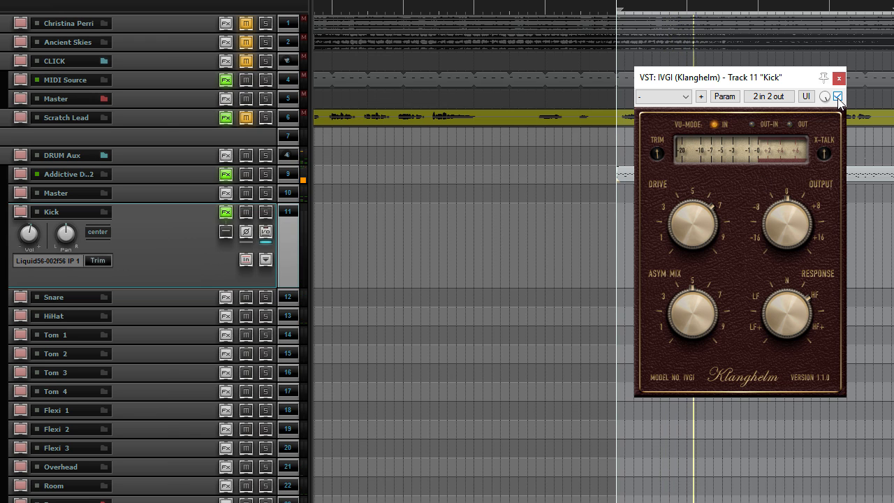
drag(31, 234, 31, 251)
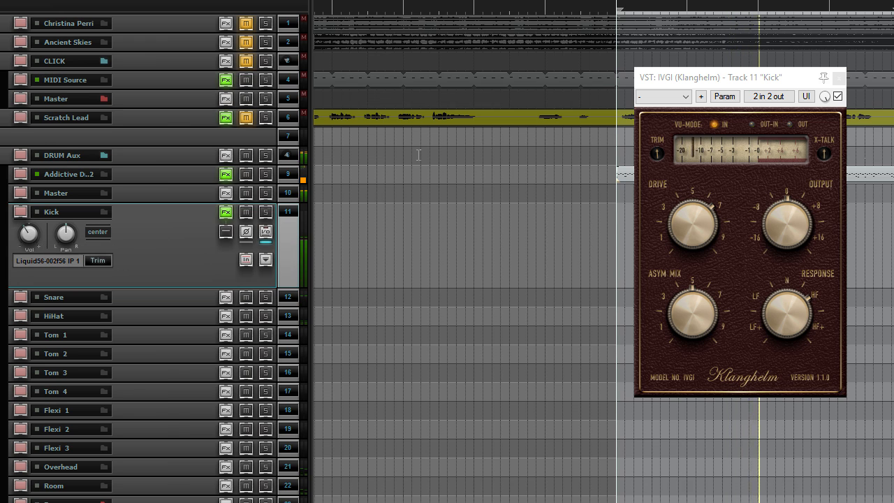
click(838, 96)
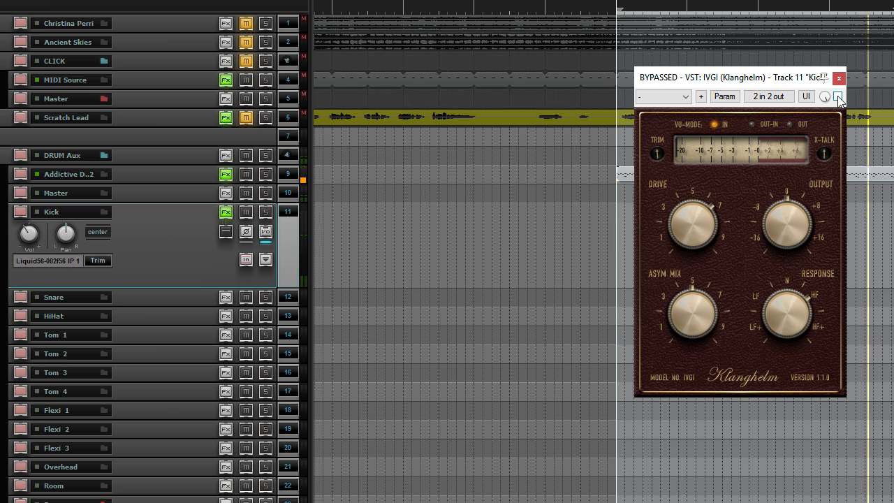
click(837, 96)
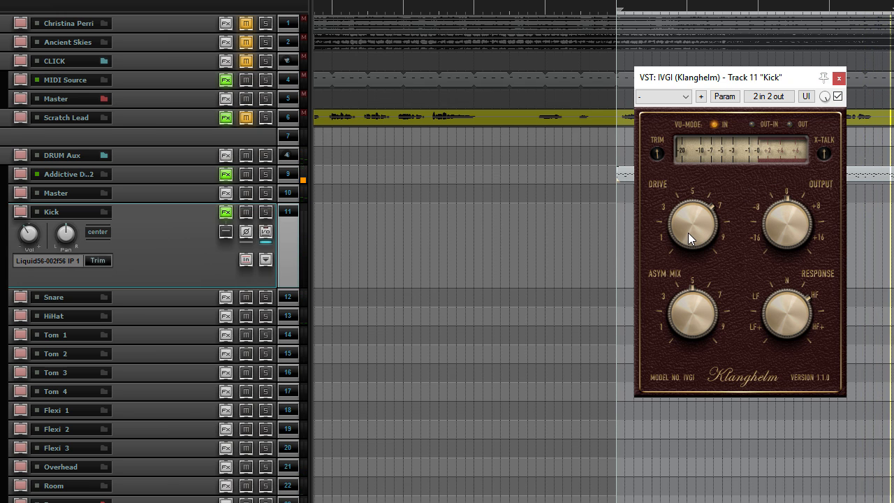
Nudge IVGI's drive slightly above 7, set the Kick volume to about -5.02 dB, and compare the mix with IVGI bypassed and active.
drag(686, 230, 684, 222)
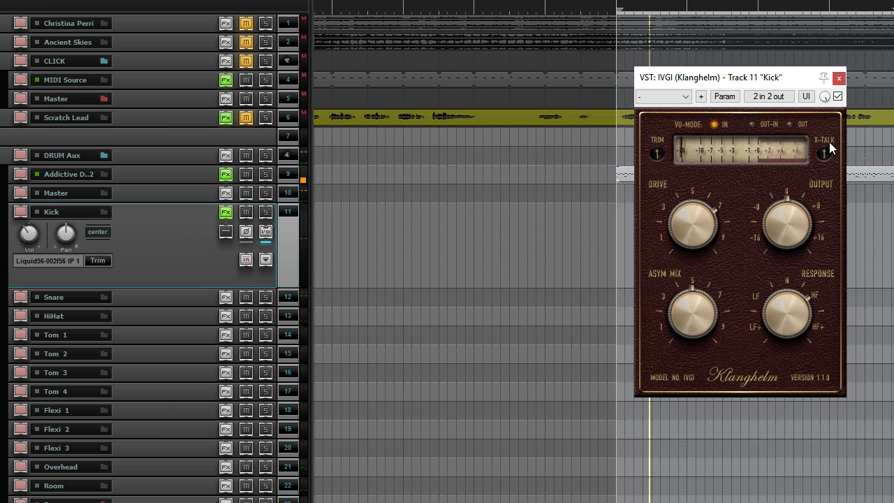
drag(29, 238, 29, 231)
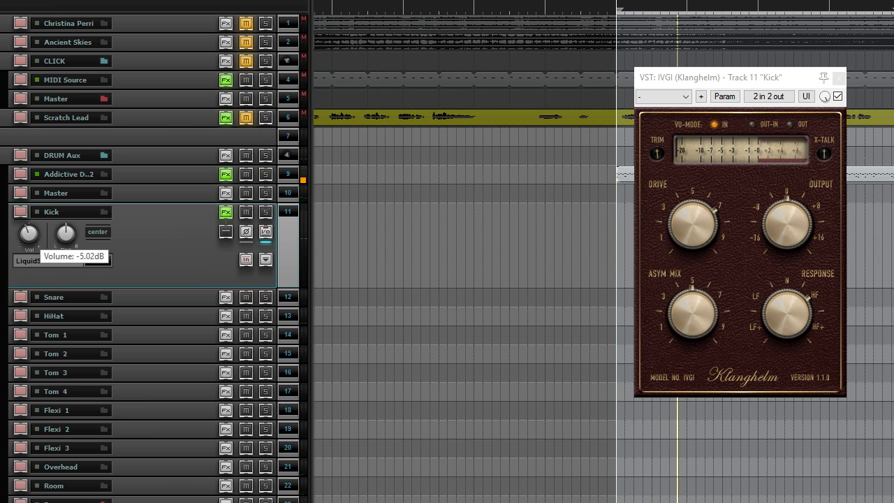
click(838, 96)
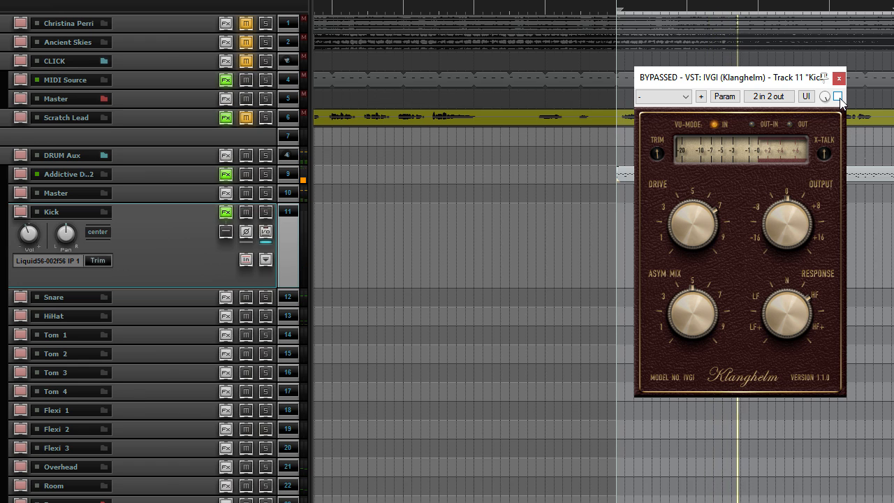
click(838, 96)
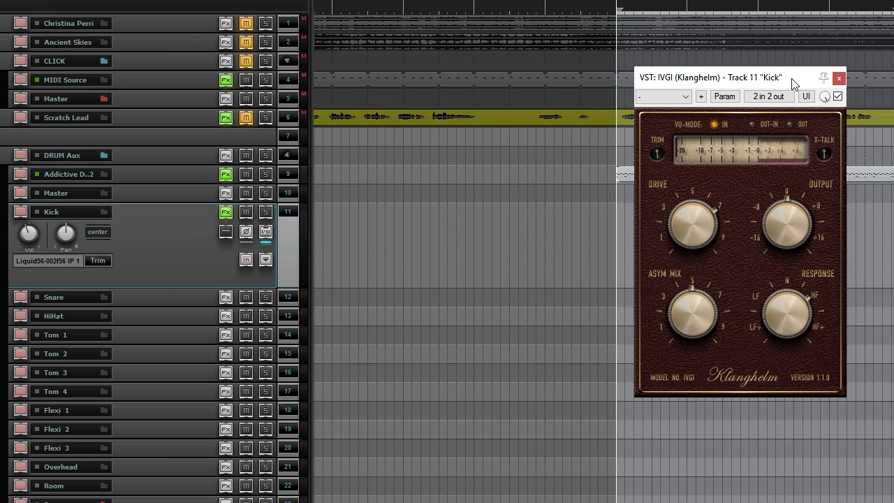
Close the IVGI effect window and shrink the Kick track back to the minimum height of its neighbours.
drag(775, 81, 781, 86)
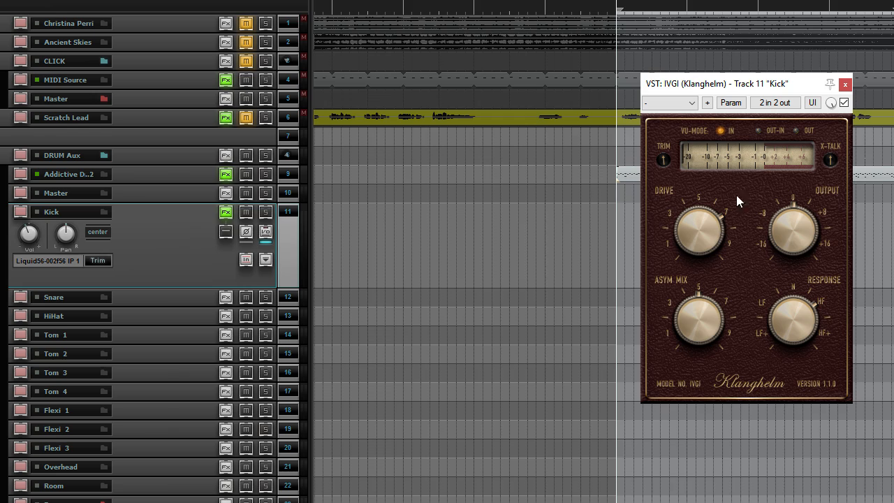
click(846, 83)
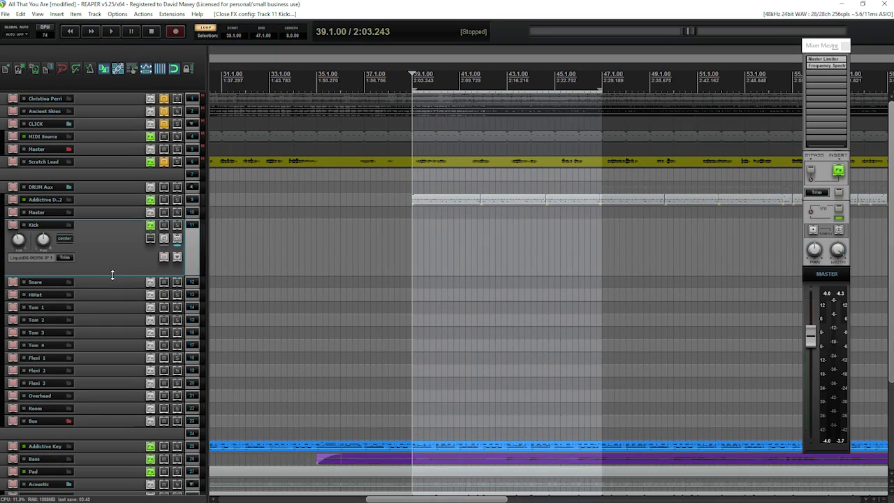
drag(171, 288, 162, 219)
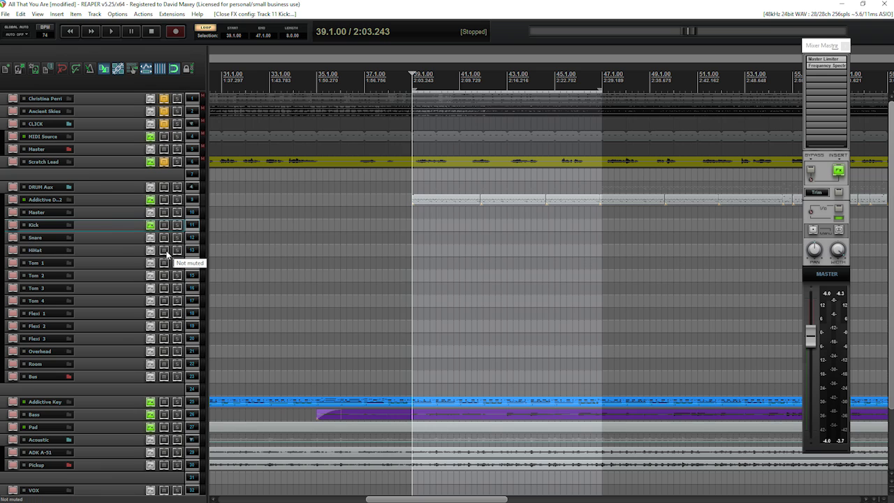